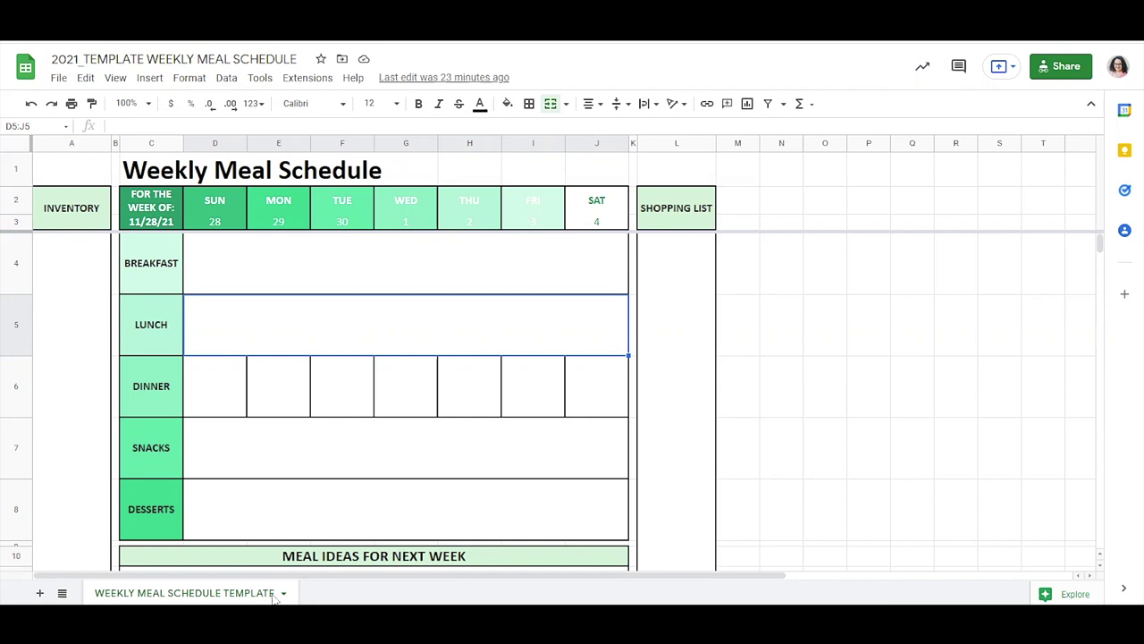
# - Start making a copy of the whole document, then cancel without copying
pyautogui.click(284, 593)
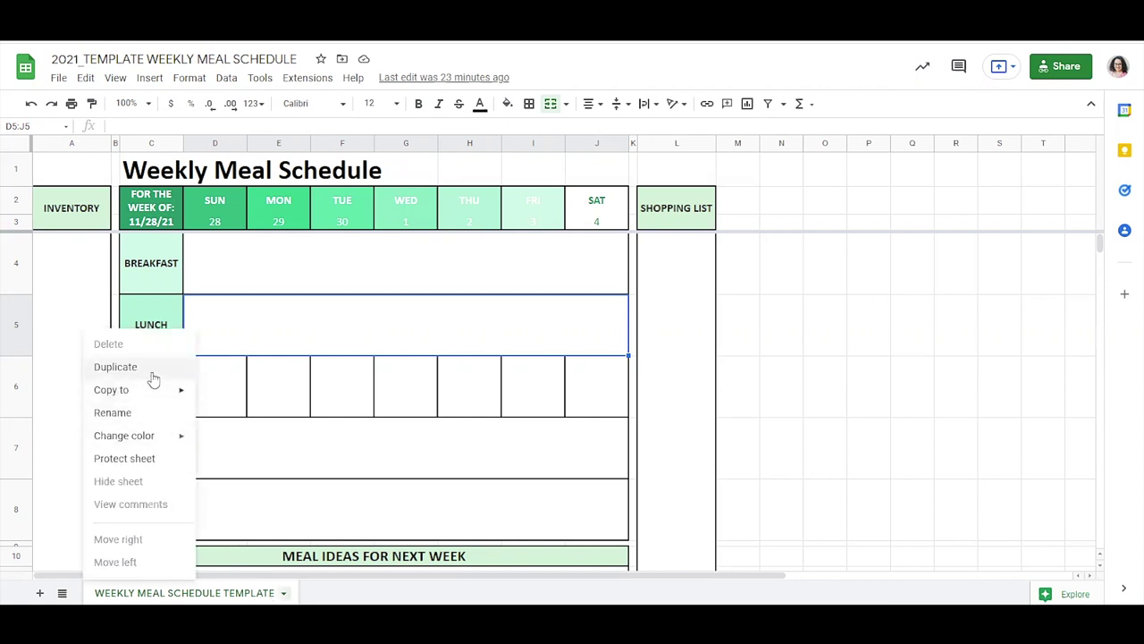
pyautogui.click(477, 256)
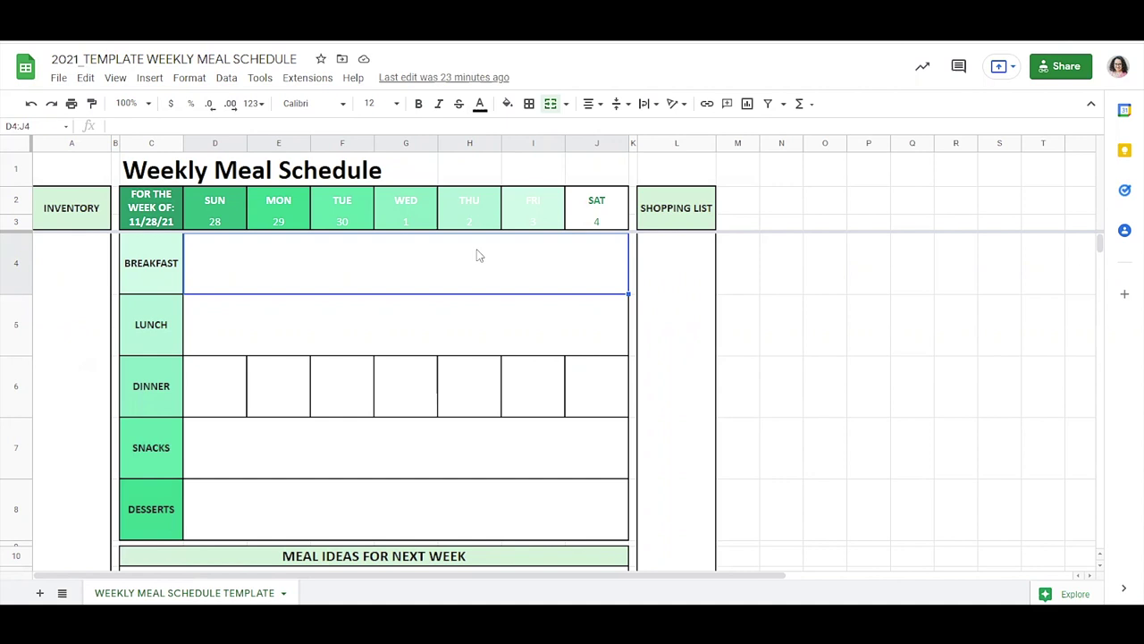
pyautogui.click(59, 79)
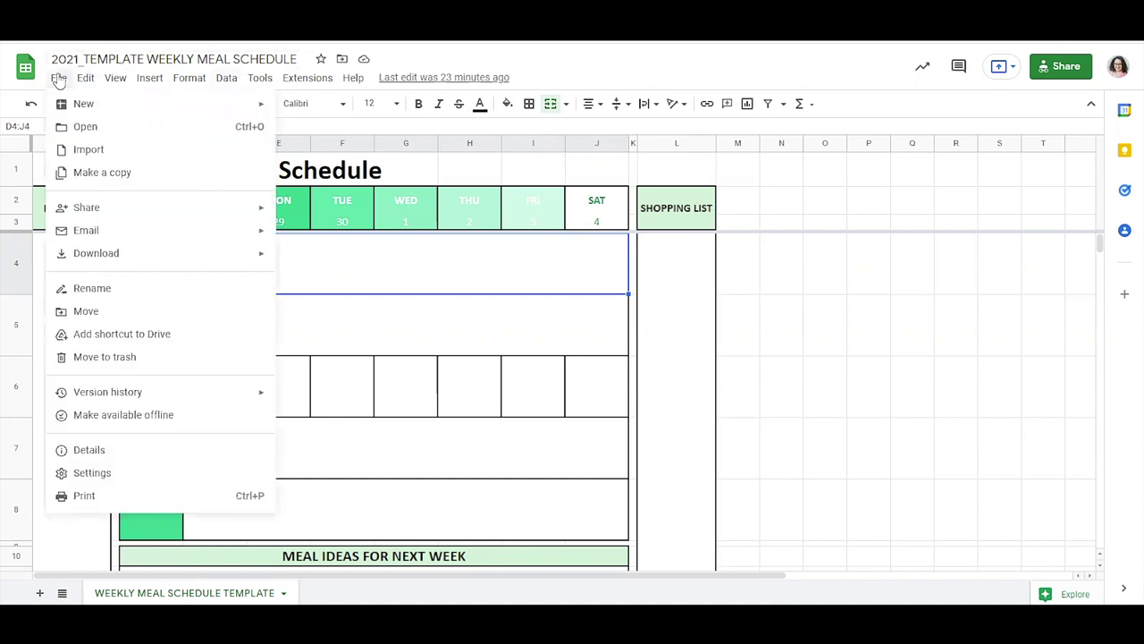
pyautogui.click(113, 173)
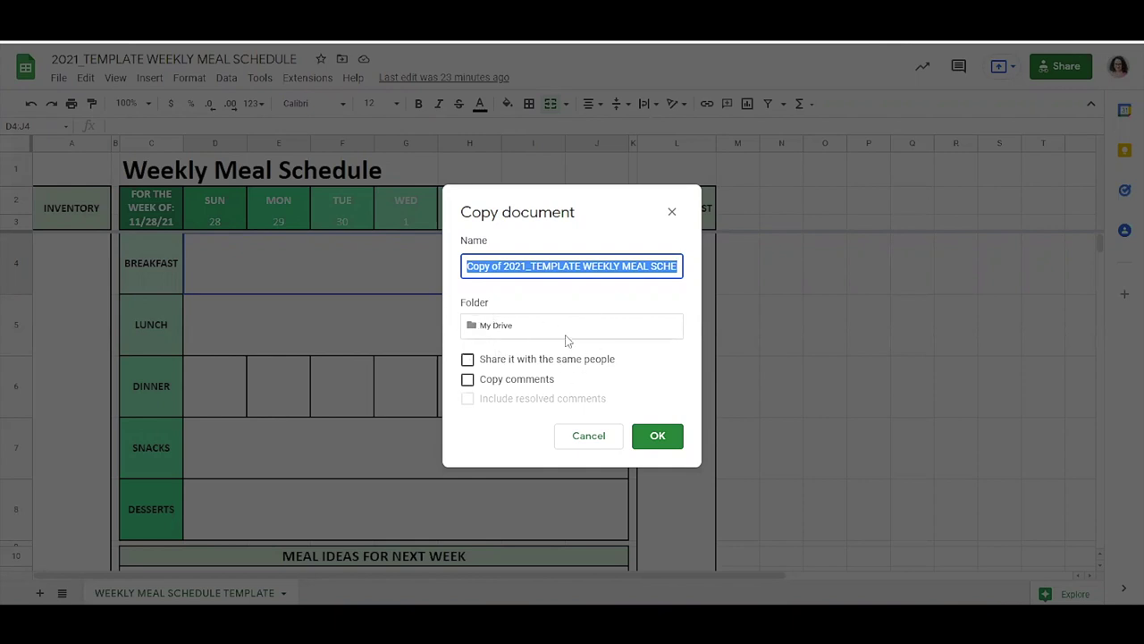
pyautogui.click(588, 438)
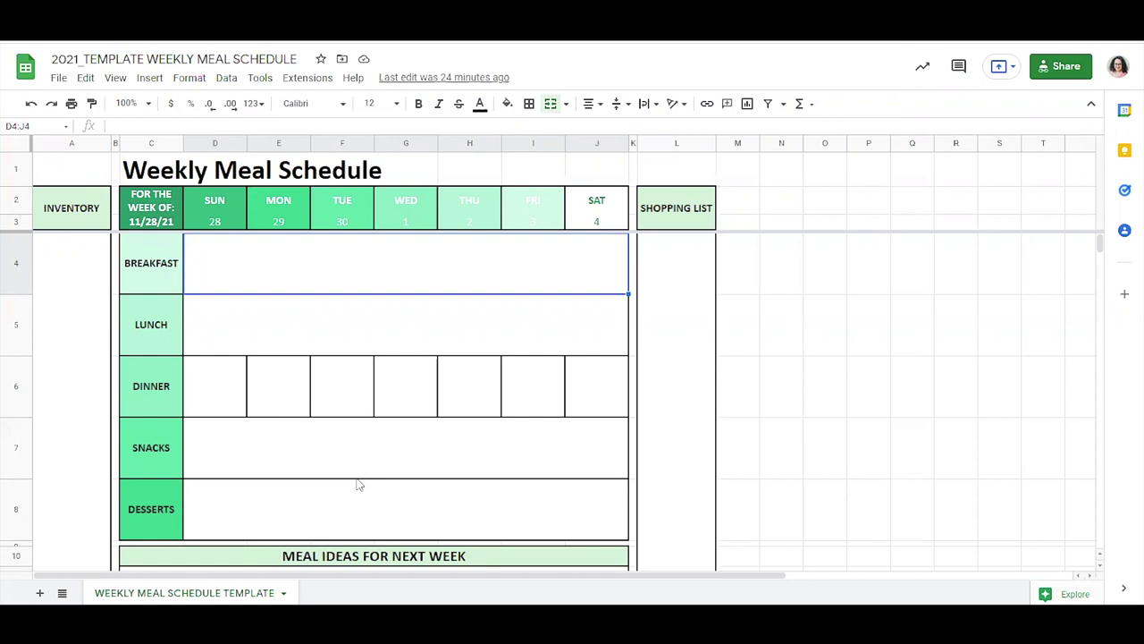
# - Duplicate the template meal schedule sheet and move the copy to the front
pyautogui.click(284, 594)
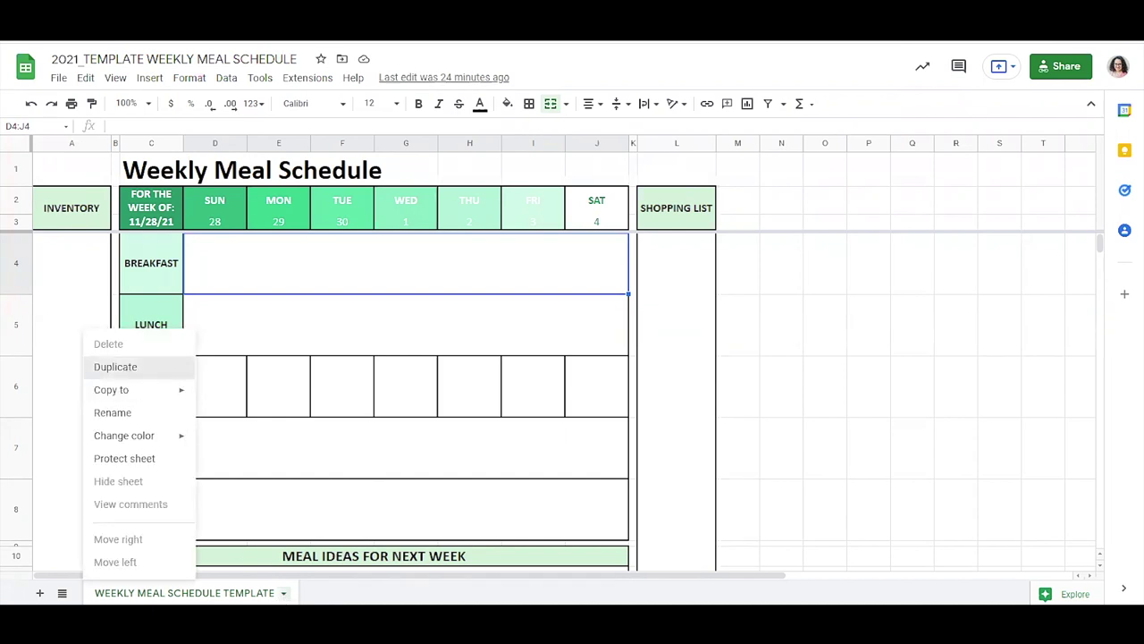
pyautogui.click(116, 367)
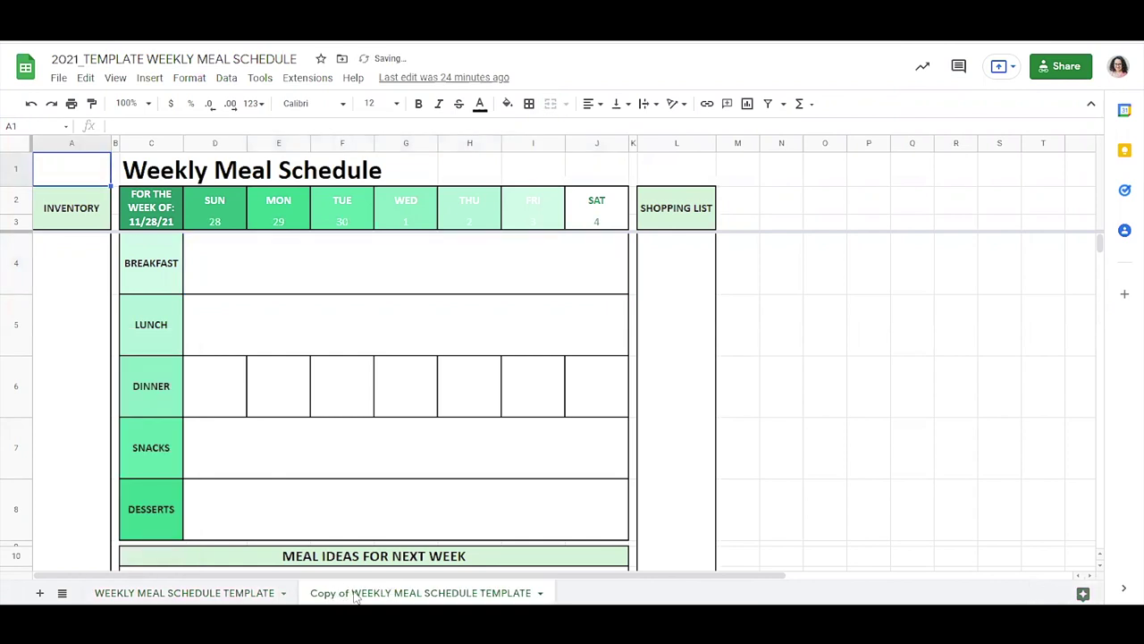
pyautogui.moveTo(352, 598); pyautogui.dragTo(91, 602)
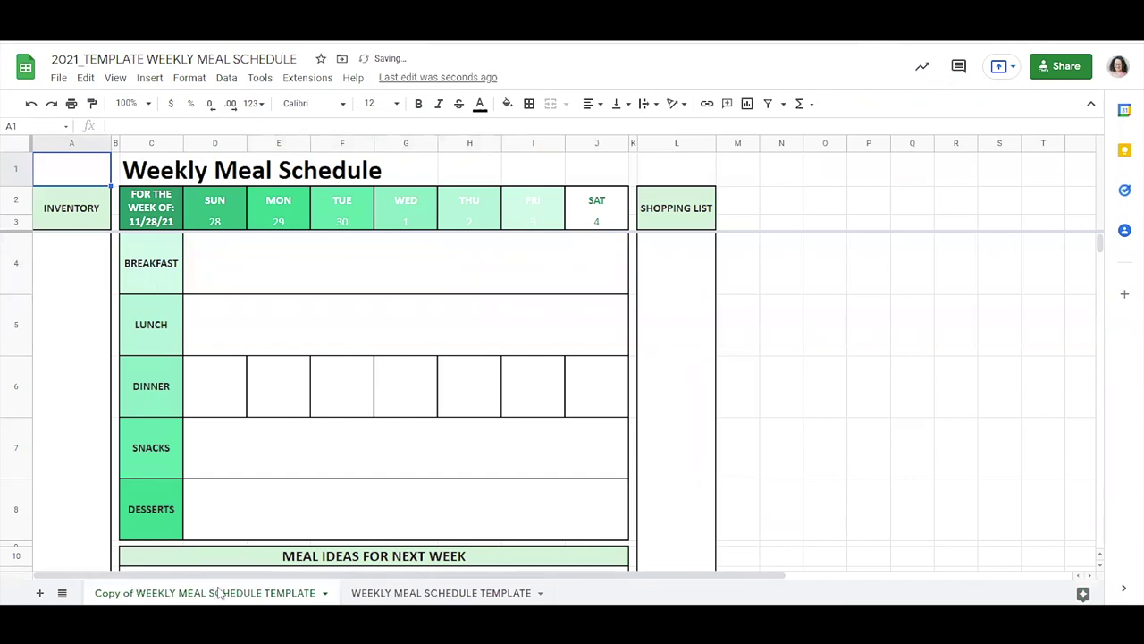
# - Rename the copied sheet to 11-28-21
pyautogui.click(324, 596)
pyautogui.click(139, 421)
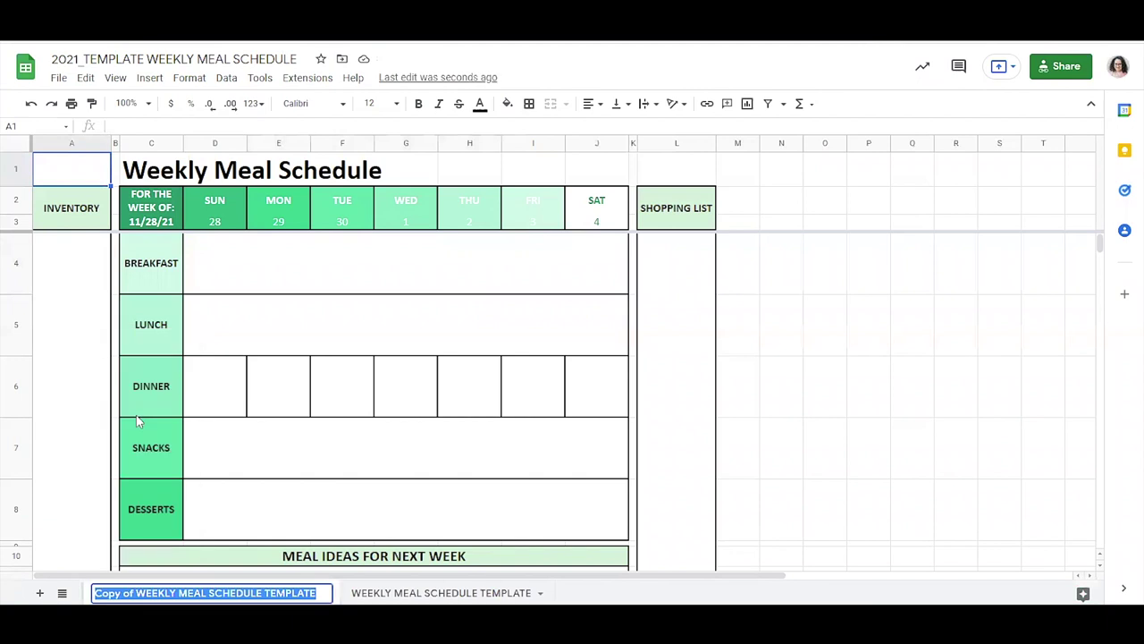
pyautogui.write('11-28-21')
pyautogui.press('Return')
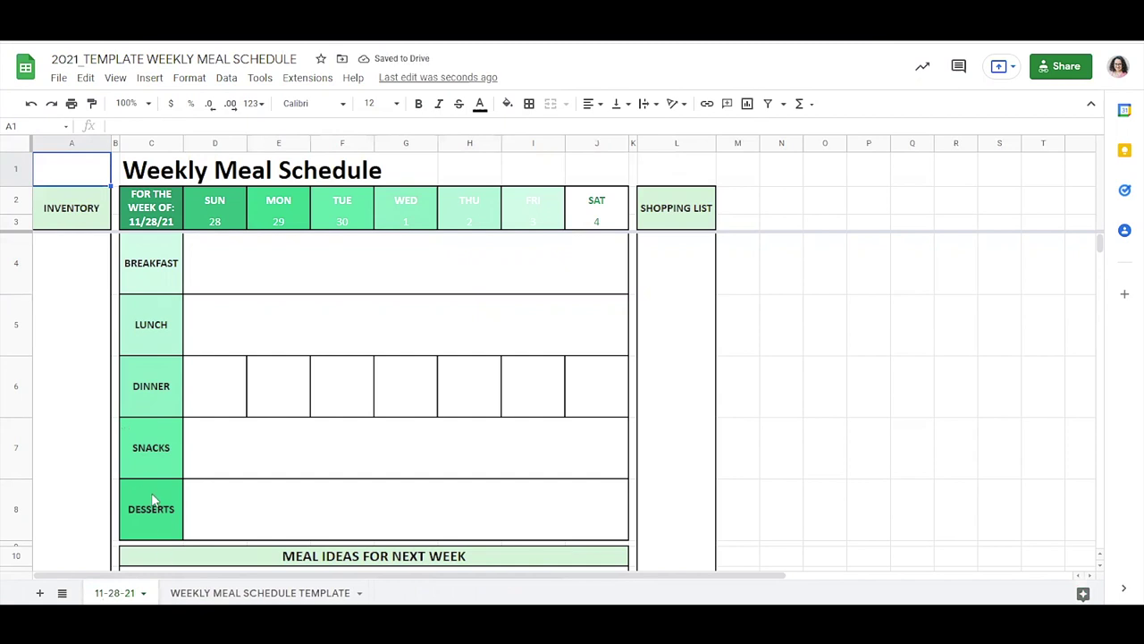
pyautogui.click(143, 594)
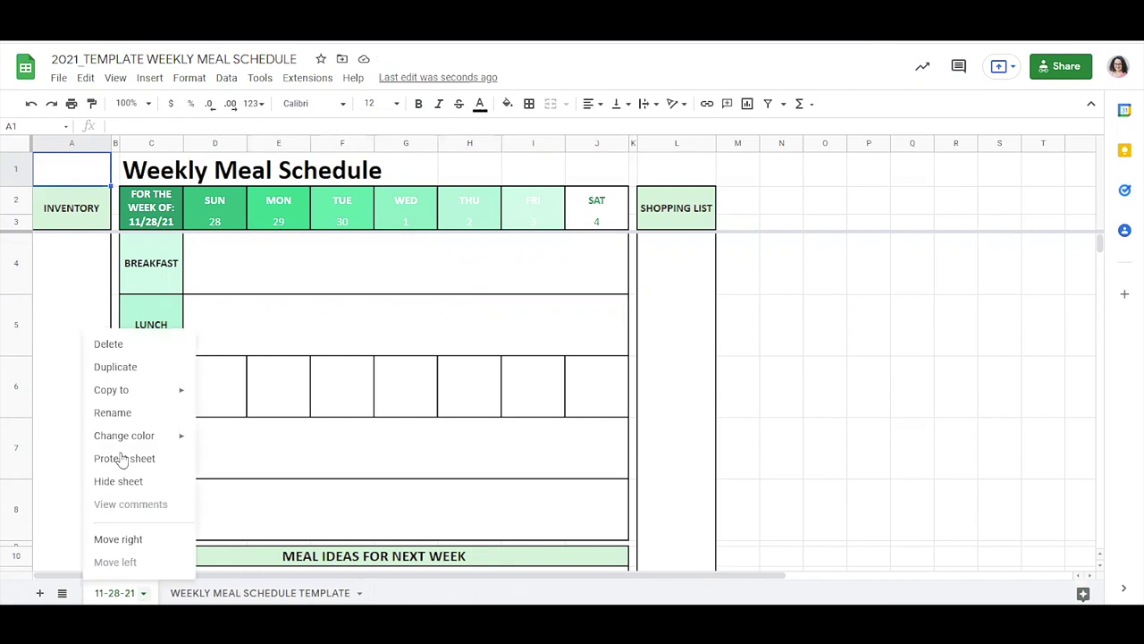
pyautogui.click(410, 385)
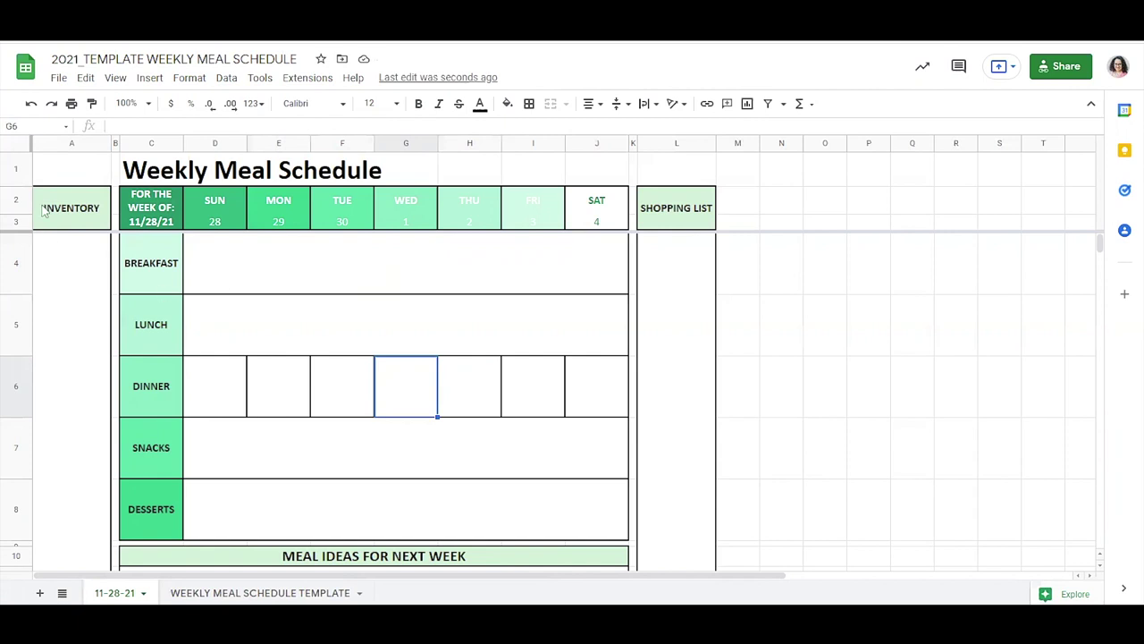
# - Enter the fridge list (Oranges, Watermelon, eggs, tortillas) and freezer list in the Inventory box
pyautogui.click(79, 311)
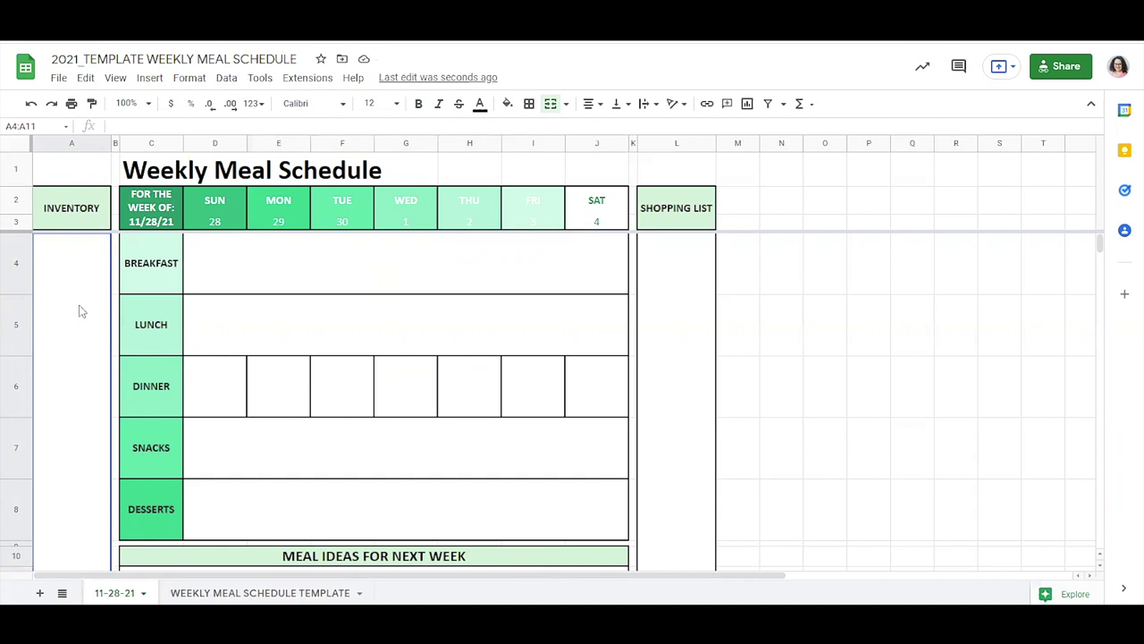
pyautogui.write('Eggs')
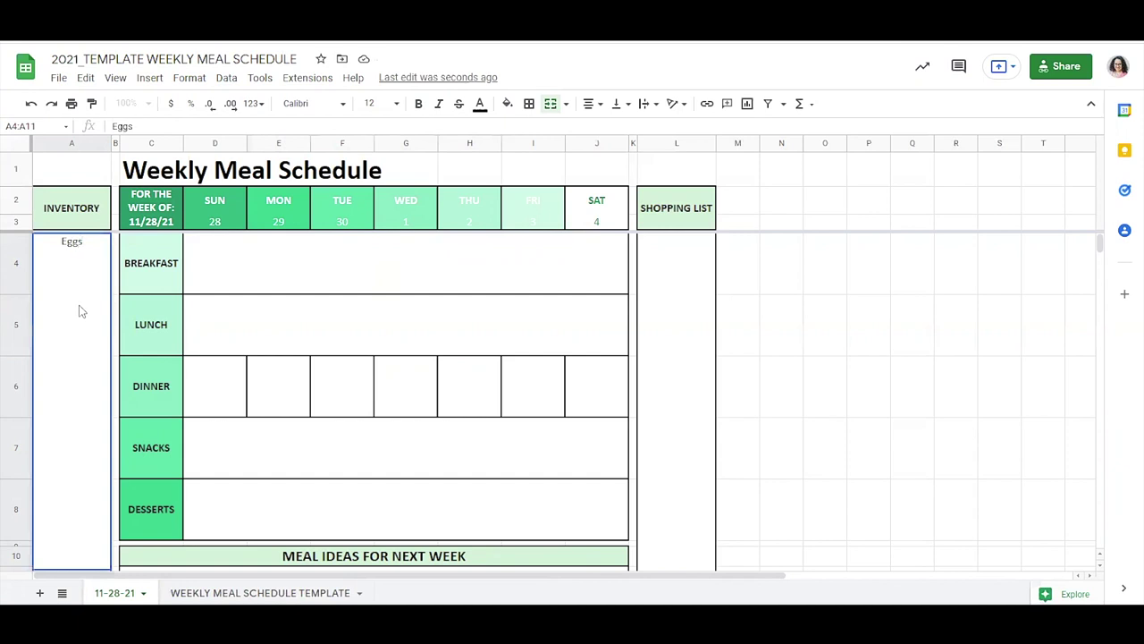
pyautogui.press('BackSpace')
pyautogui.press('BackSpace')
pyautogui.press('BackSpace')
pyautogui.press('BackSpace')
pyautogui.write('Fridge: Oranges, Water')
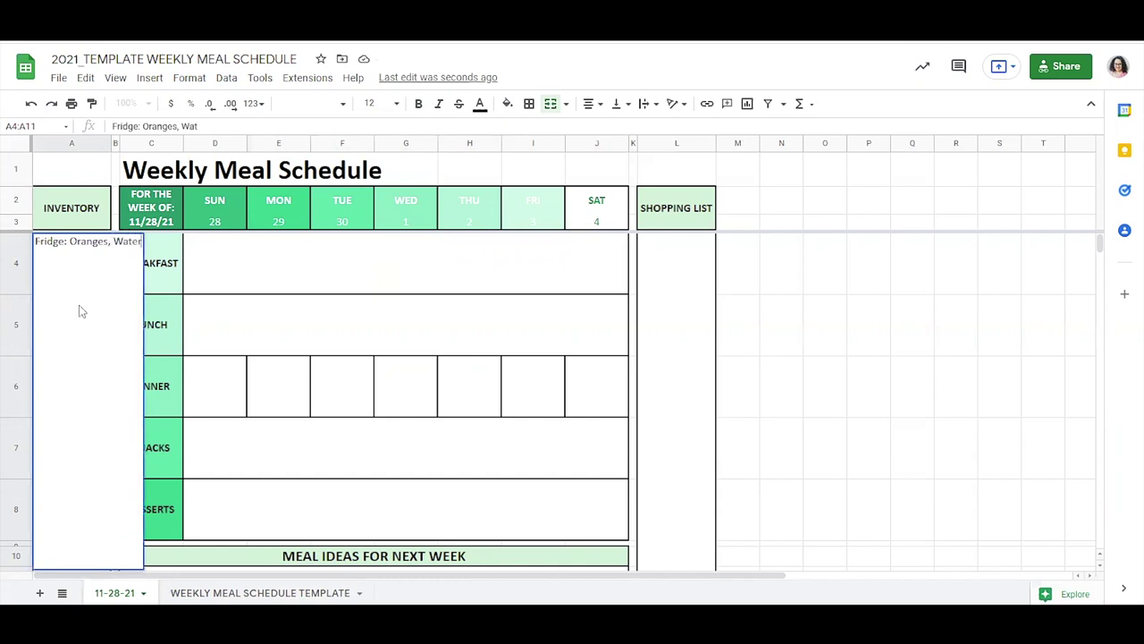
pyautogui.write('melon, e')
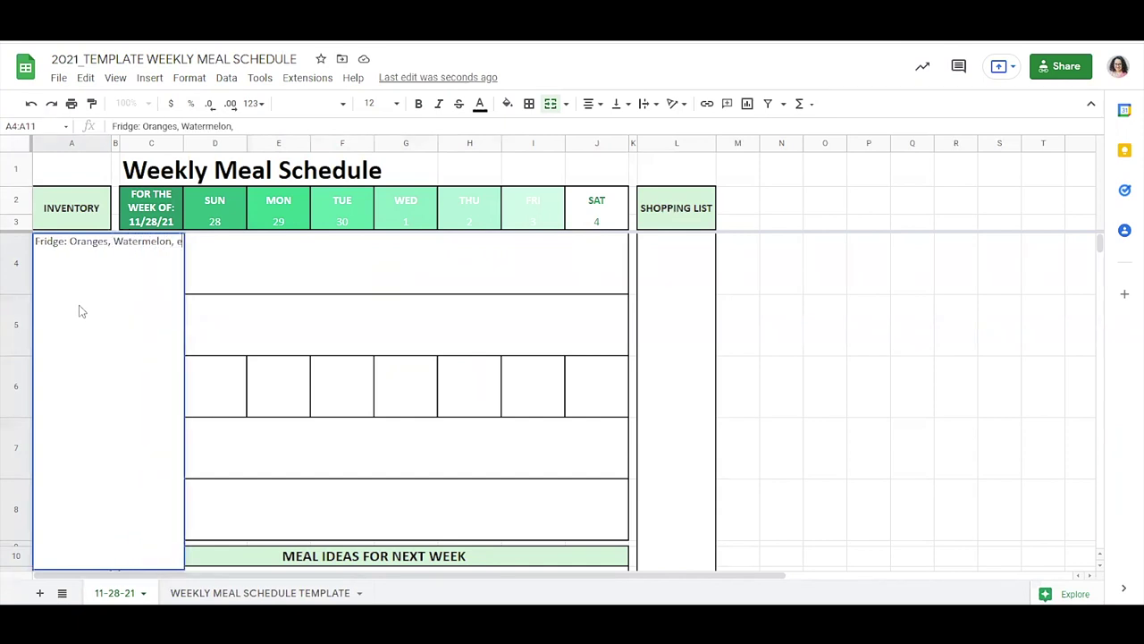
pyautogui.write('ggs, tort')
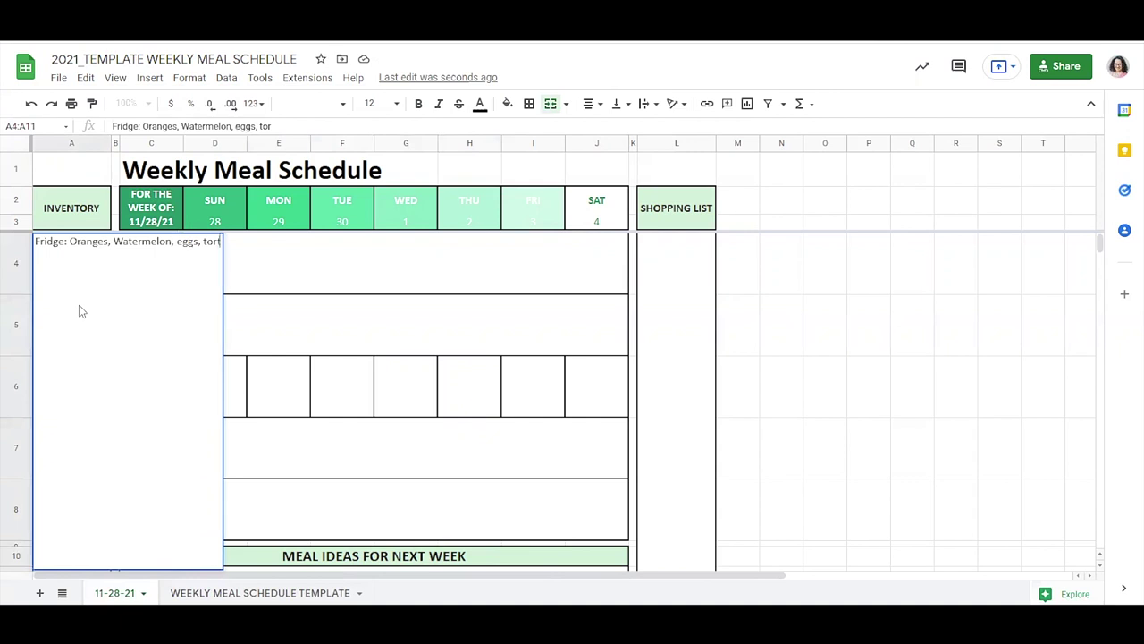
pyautogui.write('illas, etc.')
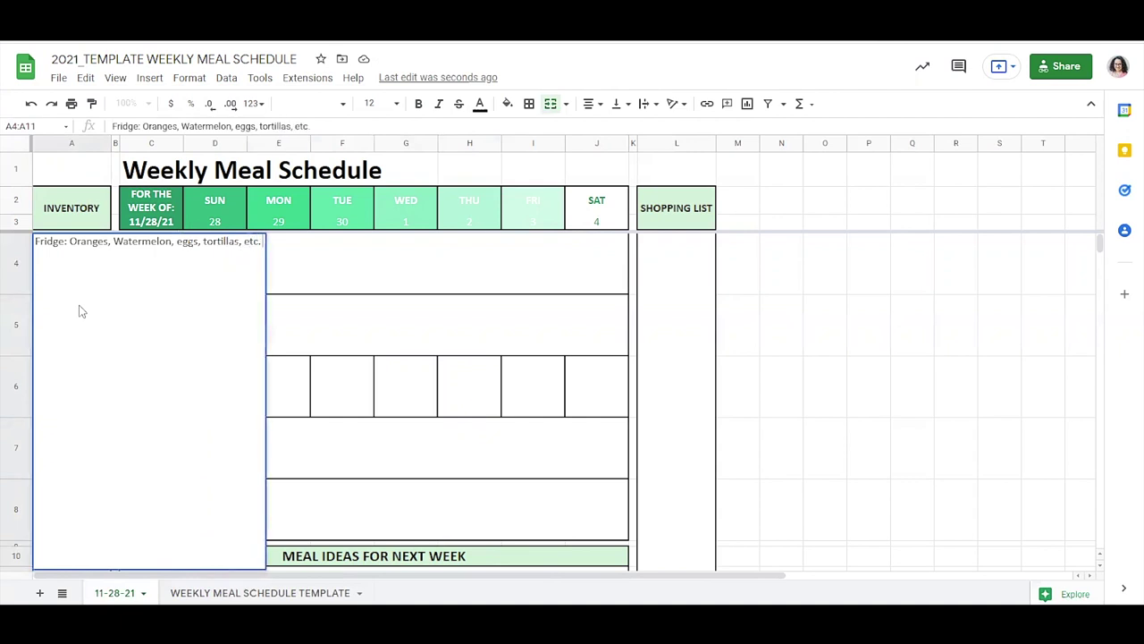
pyautogui.write(' Fre')
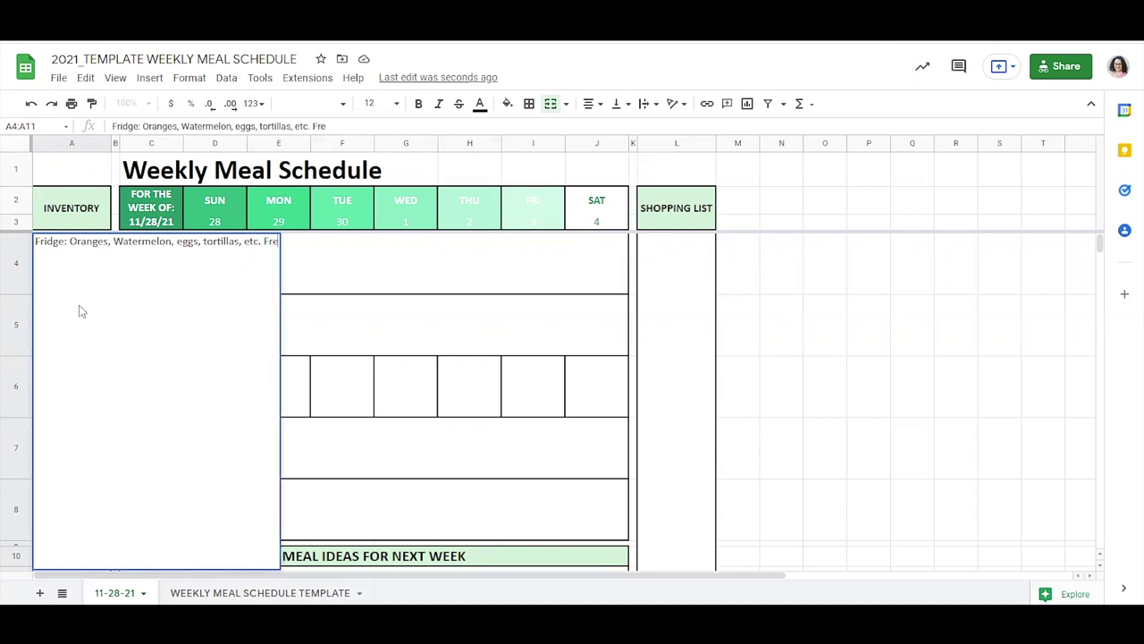
pyautogui.write('ezer: Rotiserie C')
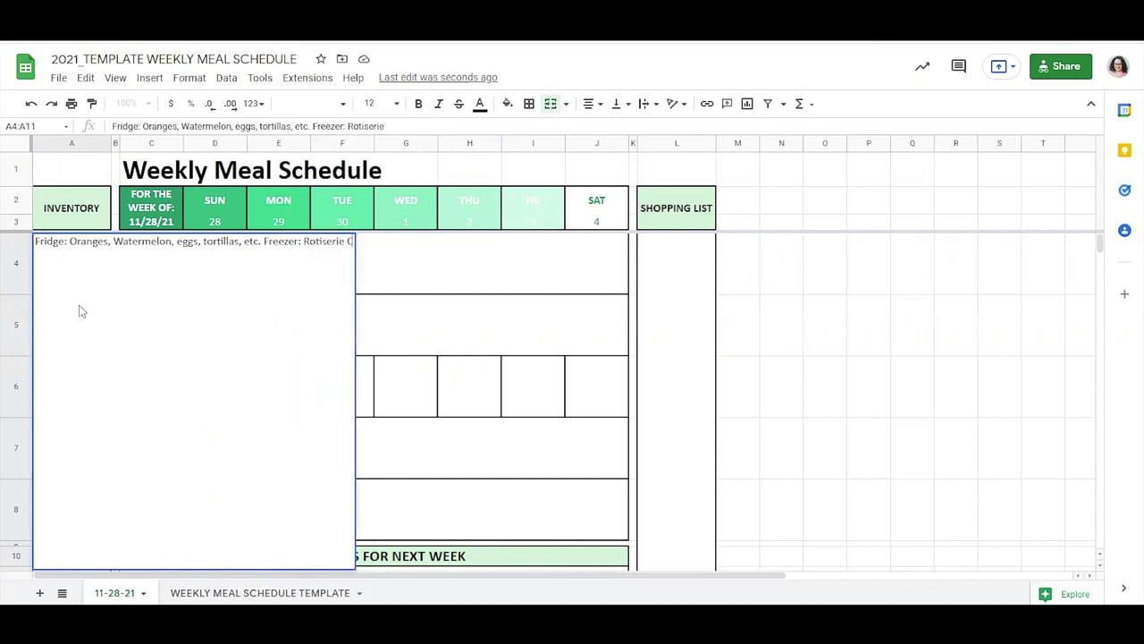
pyautogui.write('hicken, Hamburger Meat')
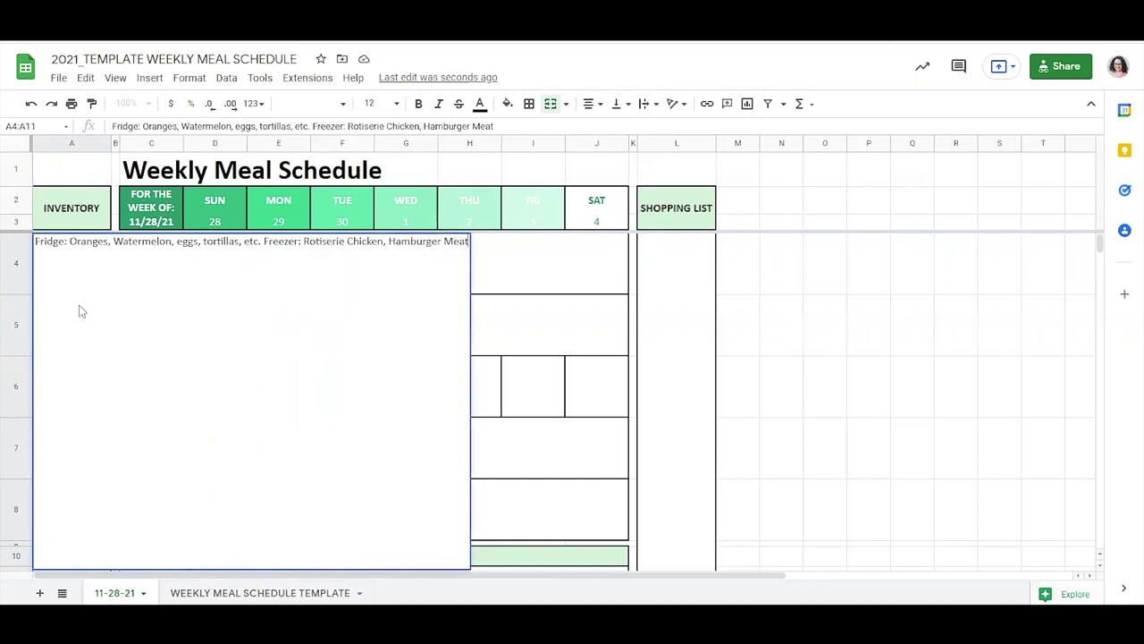
pyautogui.write(',')
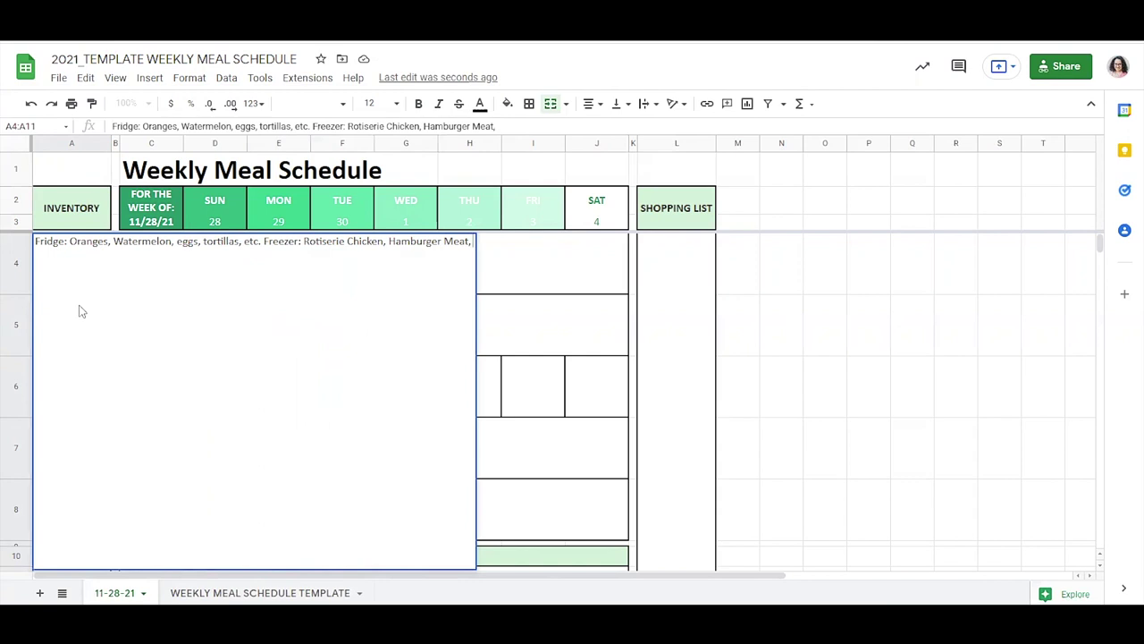
pyautogui.write(' Ground')
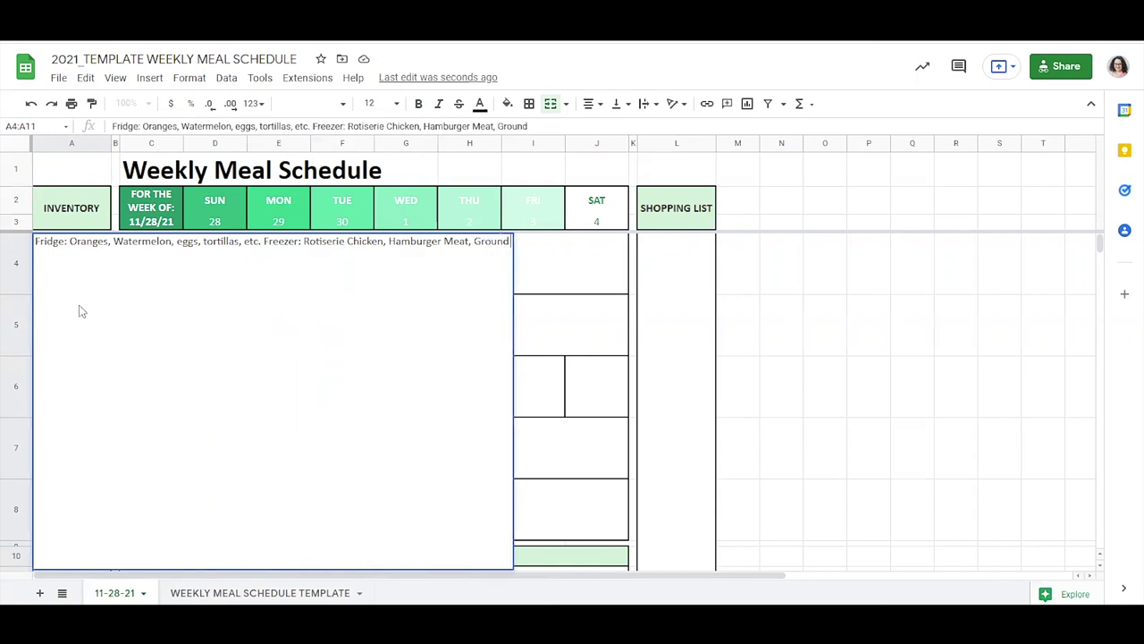
pyautogui.write(' Turkey')
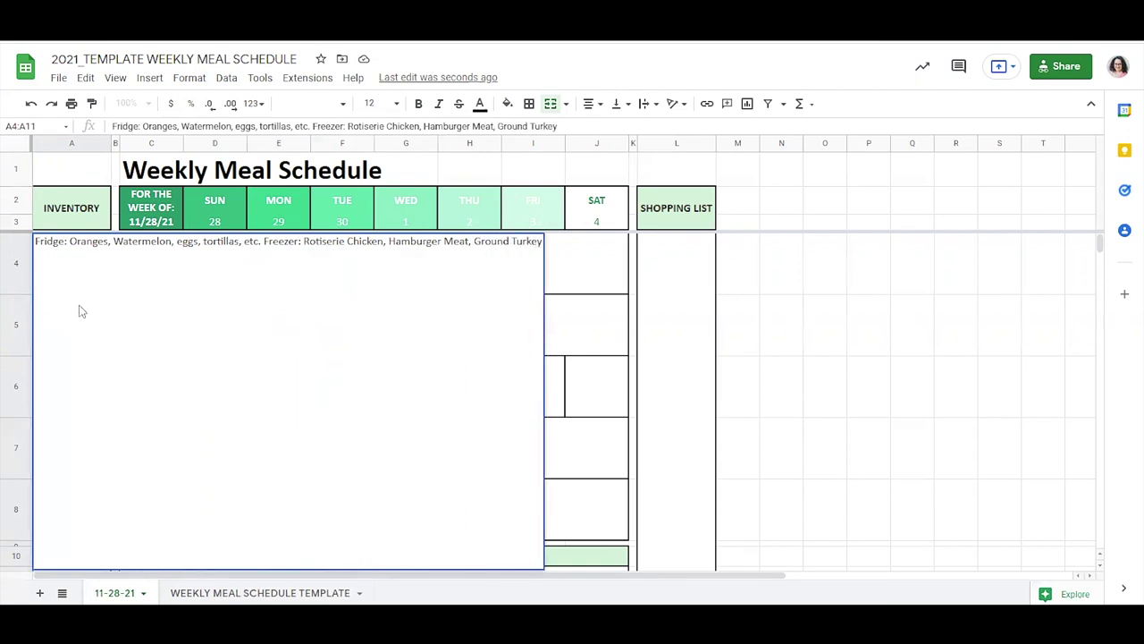
pyautogui.press('Return')
# - Align the inventory text to the top and wrap it within the box
pyautogui.scroll(-2, 165, 344)
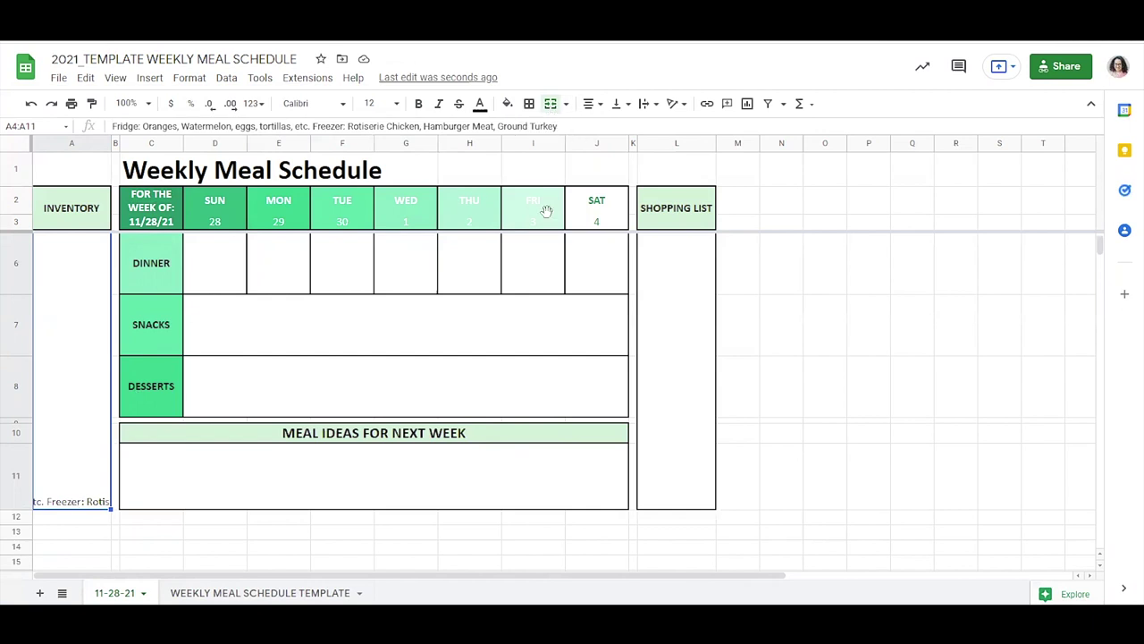
pyautogui.click(650, 104)
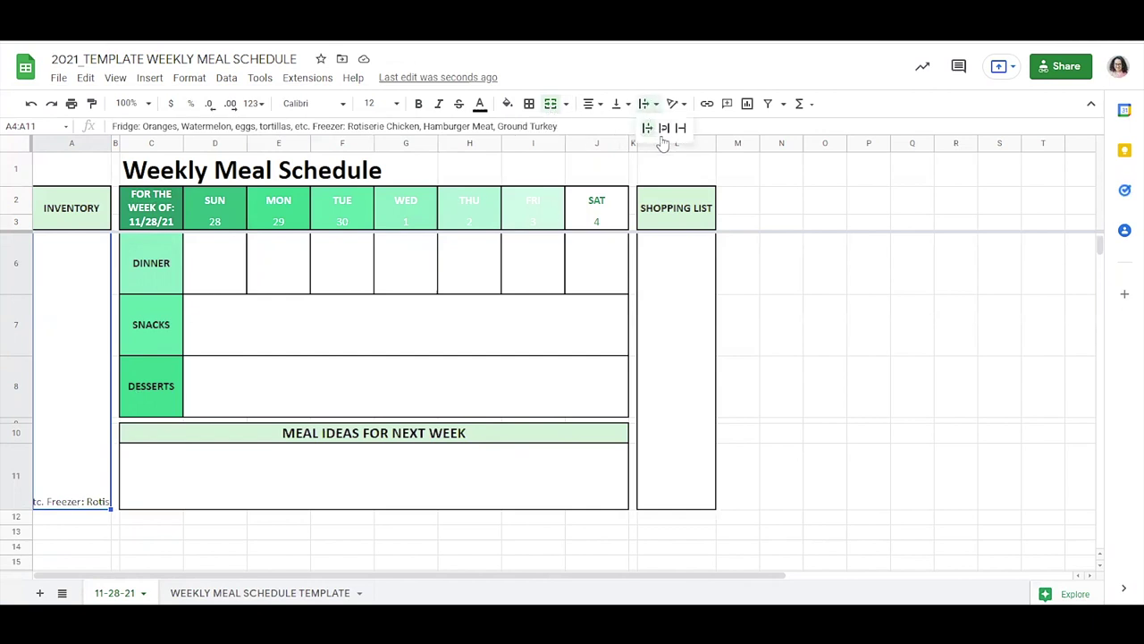
pyautogui.click(617, 104)
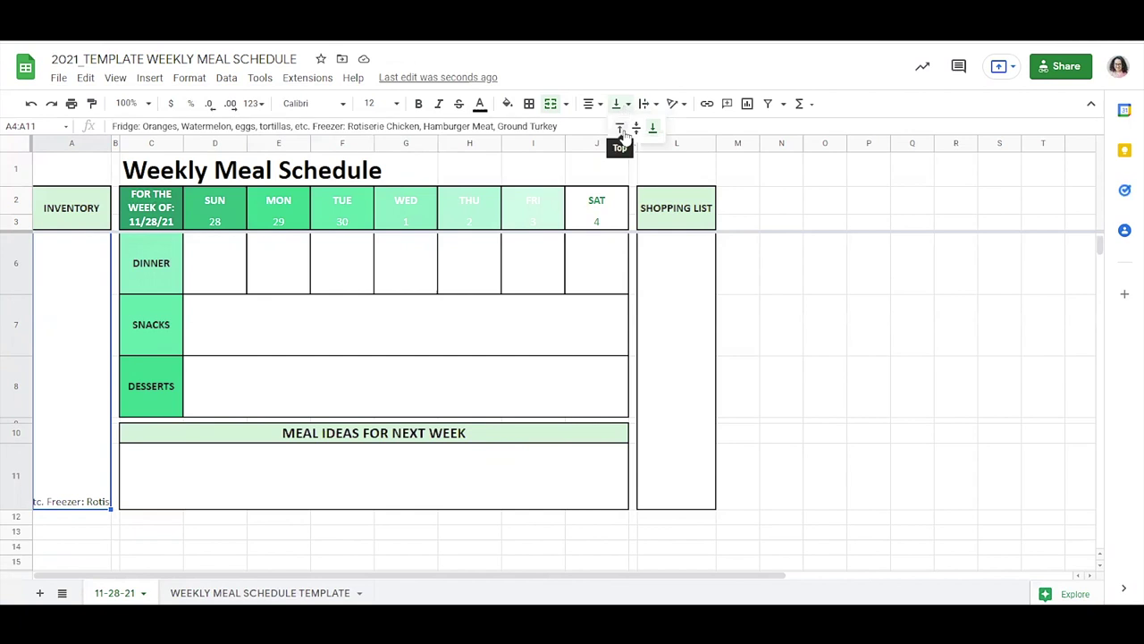
pyautogui.click(621, 130)
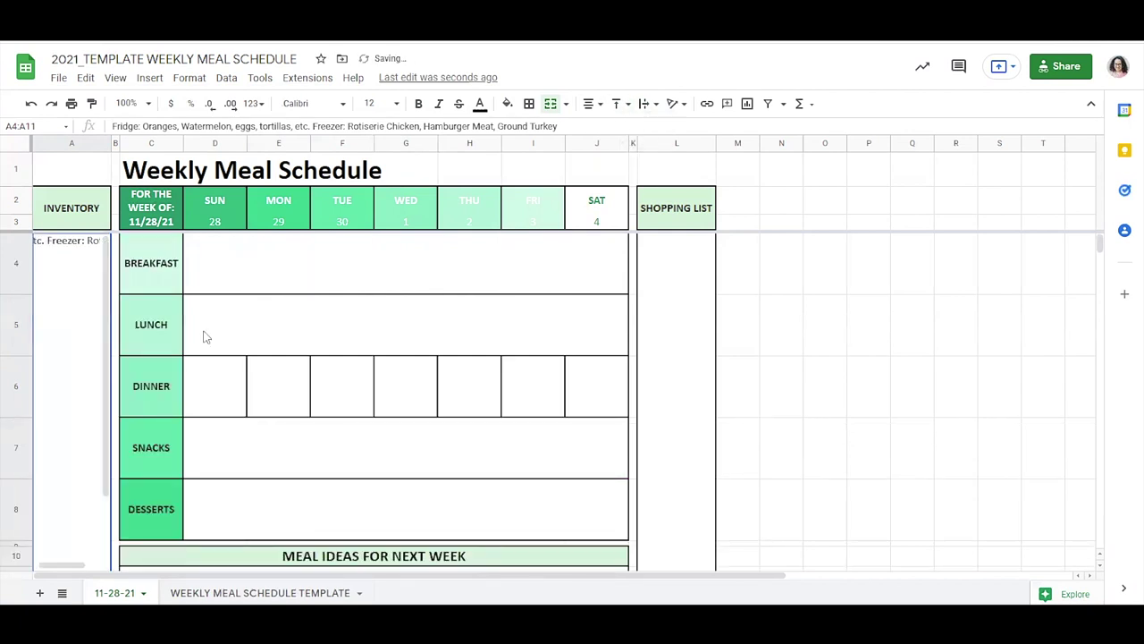
pyautogui.click(647, 103)
pyautogui.click(661, 123)
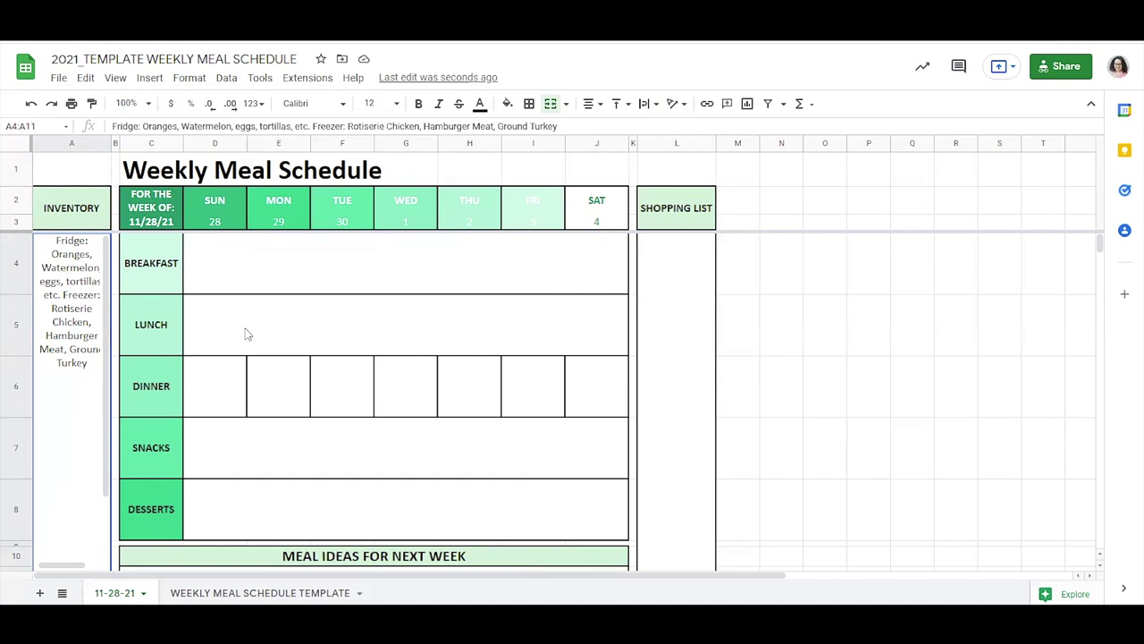
# - Enter 'Eggs, Toast / Tortilla with cheese, Scrambled Eggs, Protein Pancakes, Oatmeal' in the breakfast row D4:J4
pyautogui.click(340, 270)
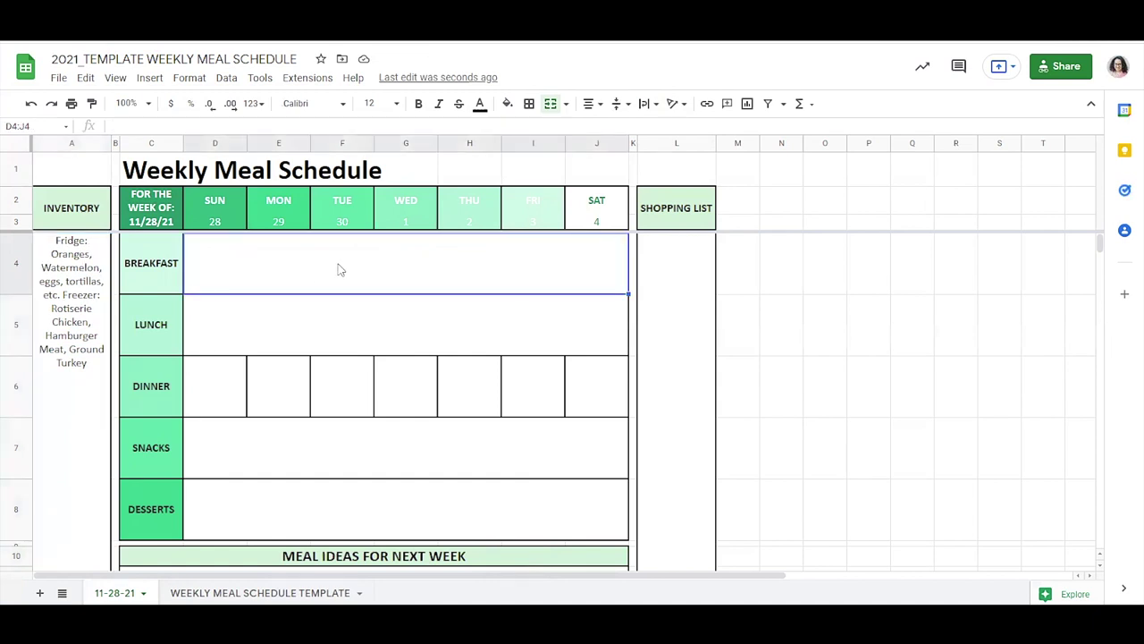
pyautogui.write('Eggs, Toast / ')
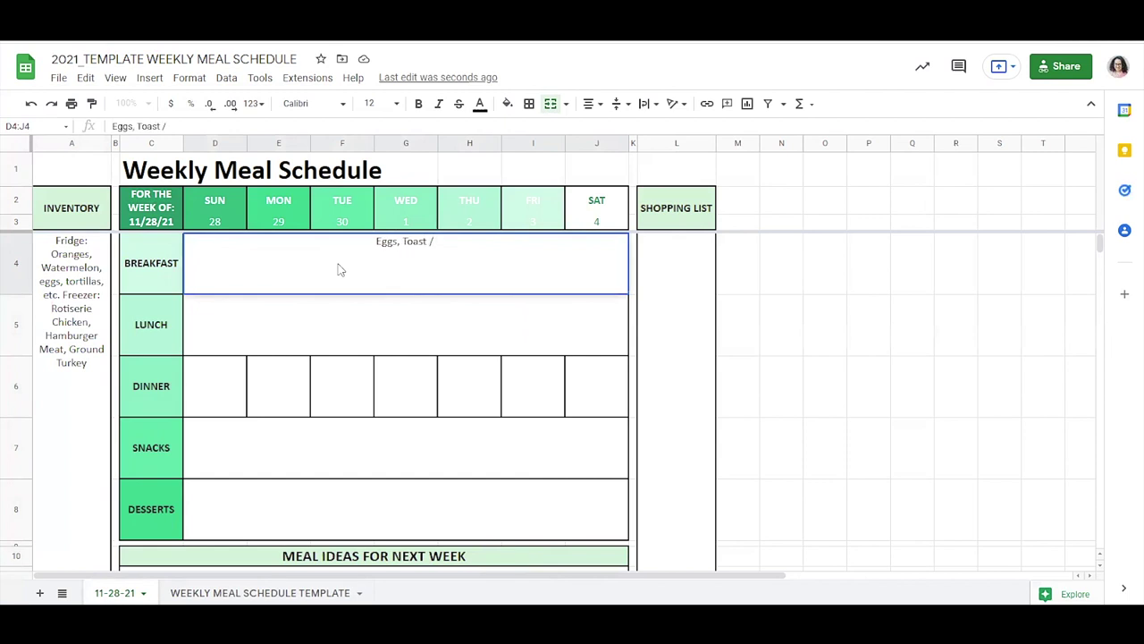
pyautogui.write('Tortilla')
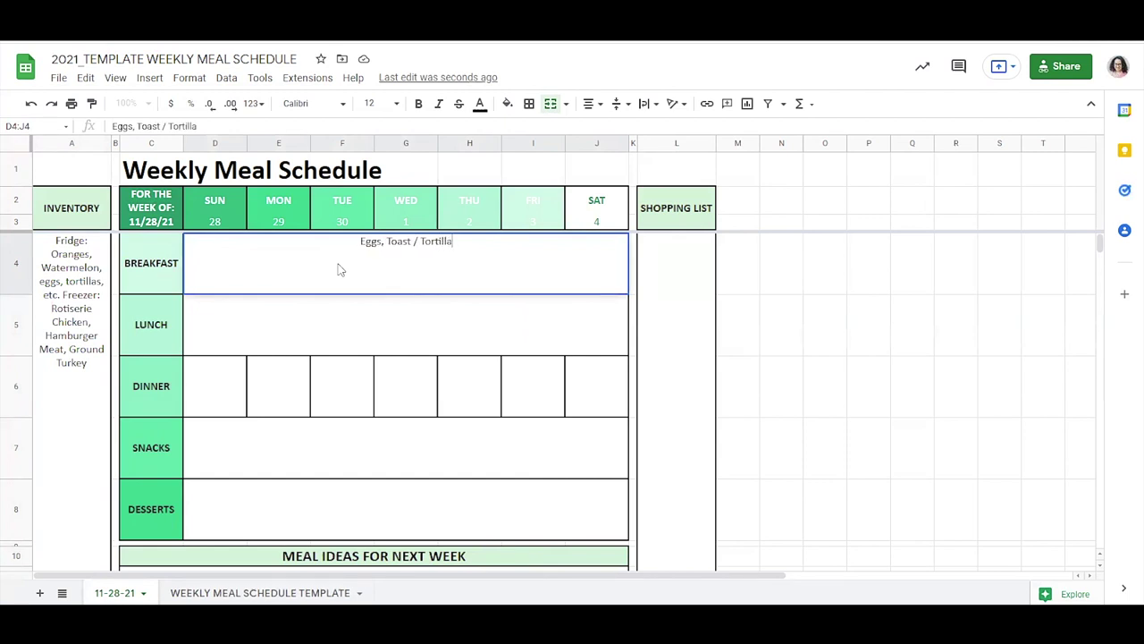
pyautogui.write(' with cheese')
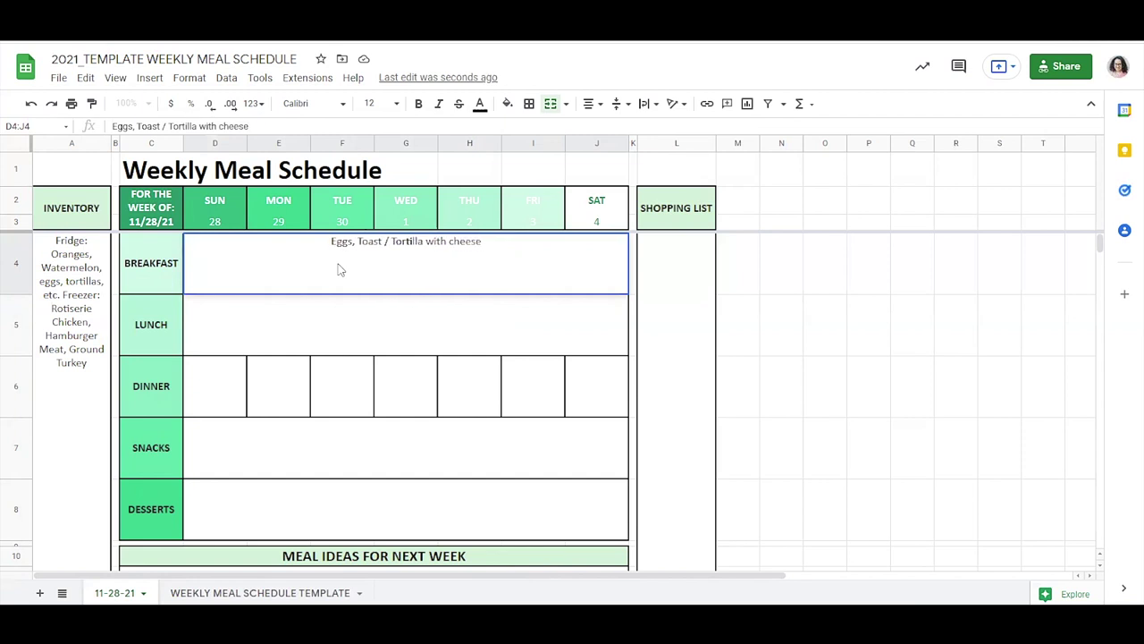
pyautogui.write(', Scram')
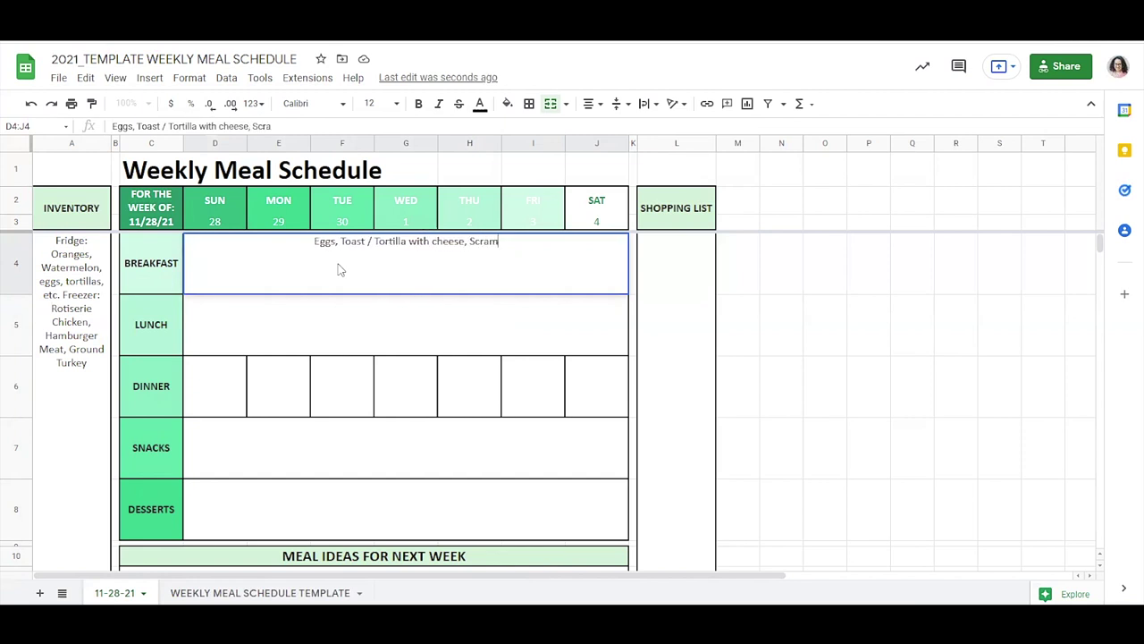
pyautogui.write('bled Eggs, ')
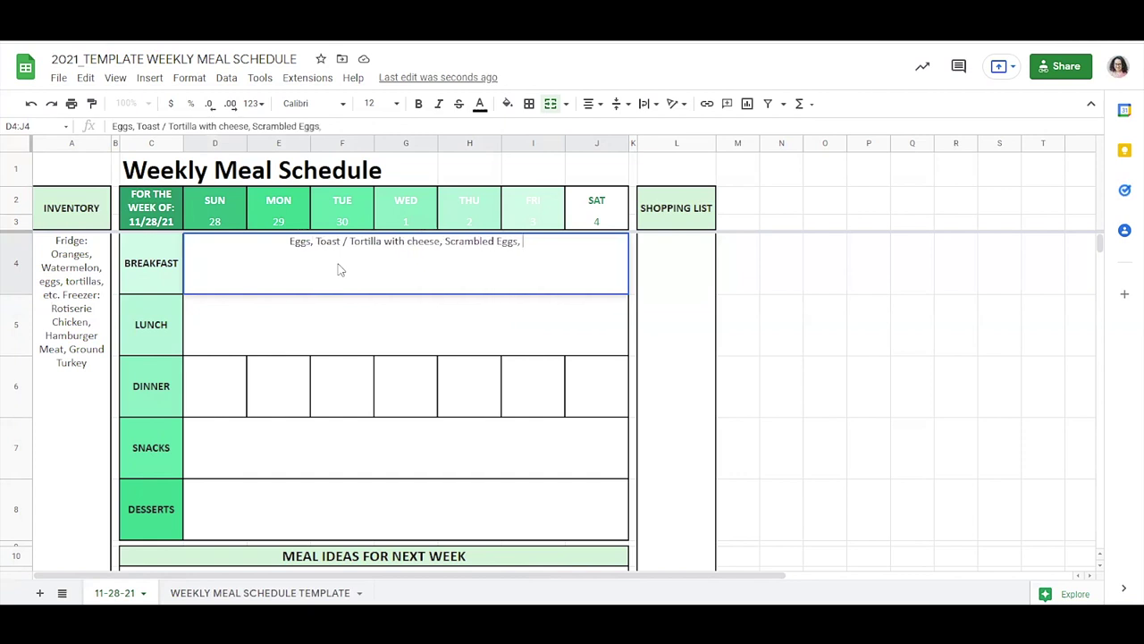
pyautogui.write('Protein ')
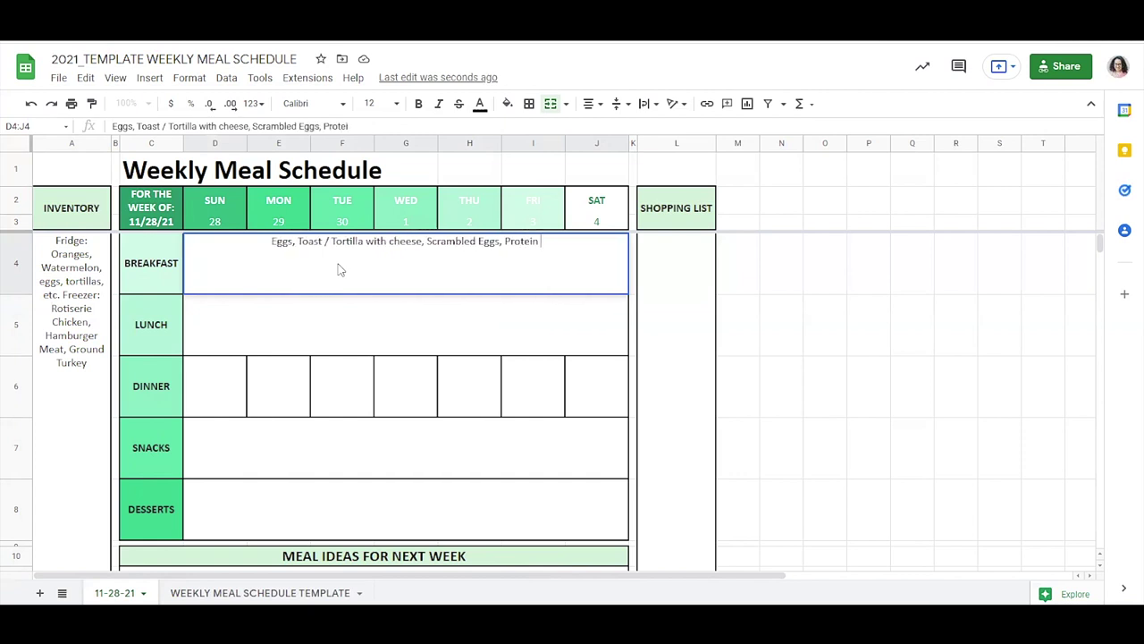
pyautogui.write('Pancakes, ')
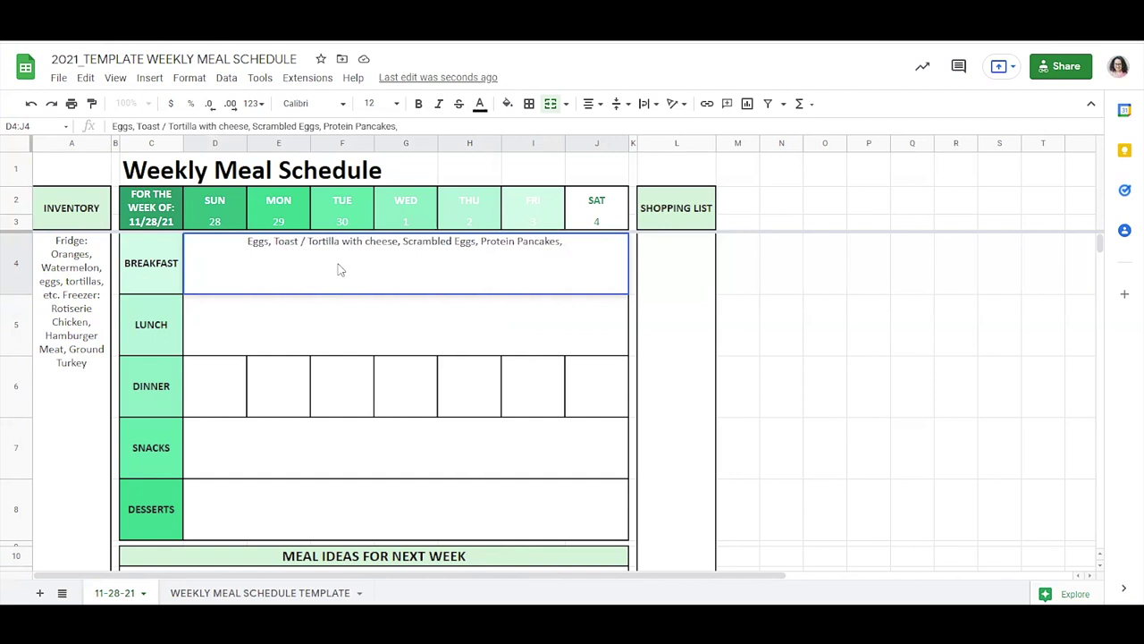
pyautogui.write('Oatmeal')
pyautogui.press('Return')
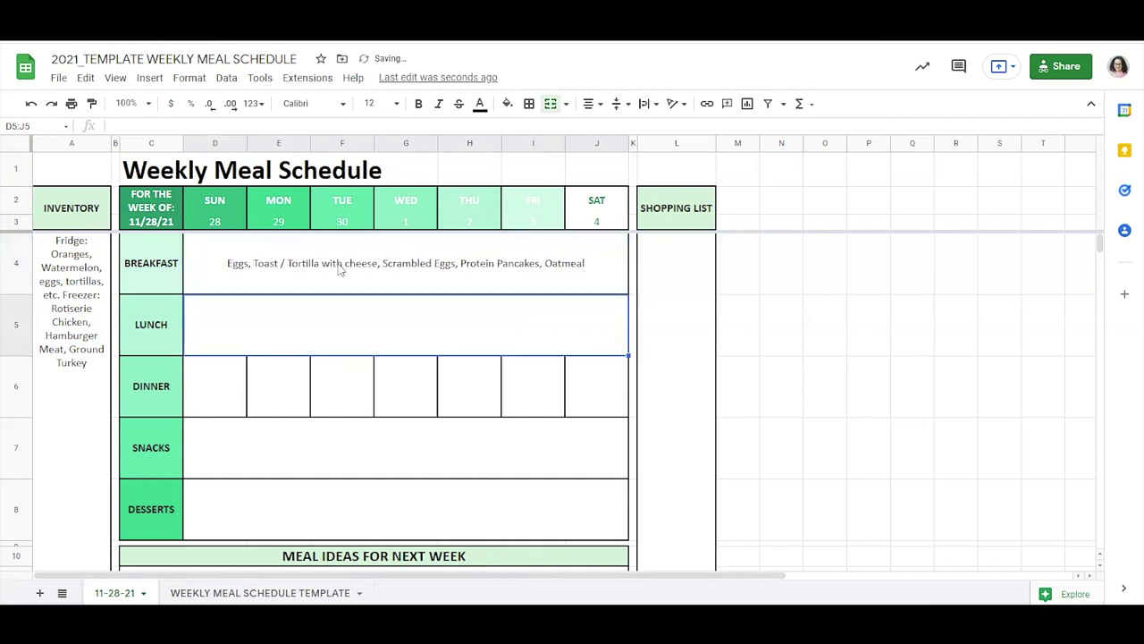
pyautogui.click(340, 270)
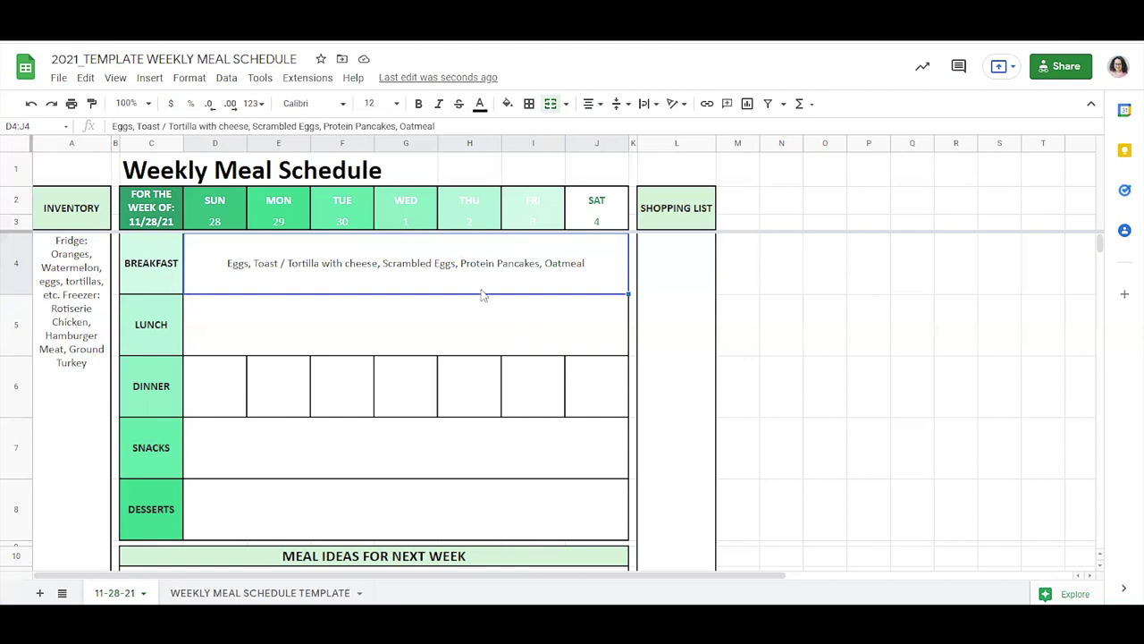
# - Enter 'Prepped meal, Sandwich, Salad' in the merged lunch row D5:J5
pyautogui.click(302, 325)
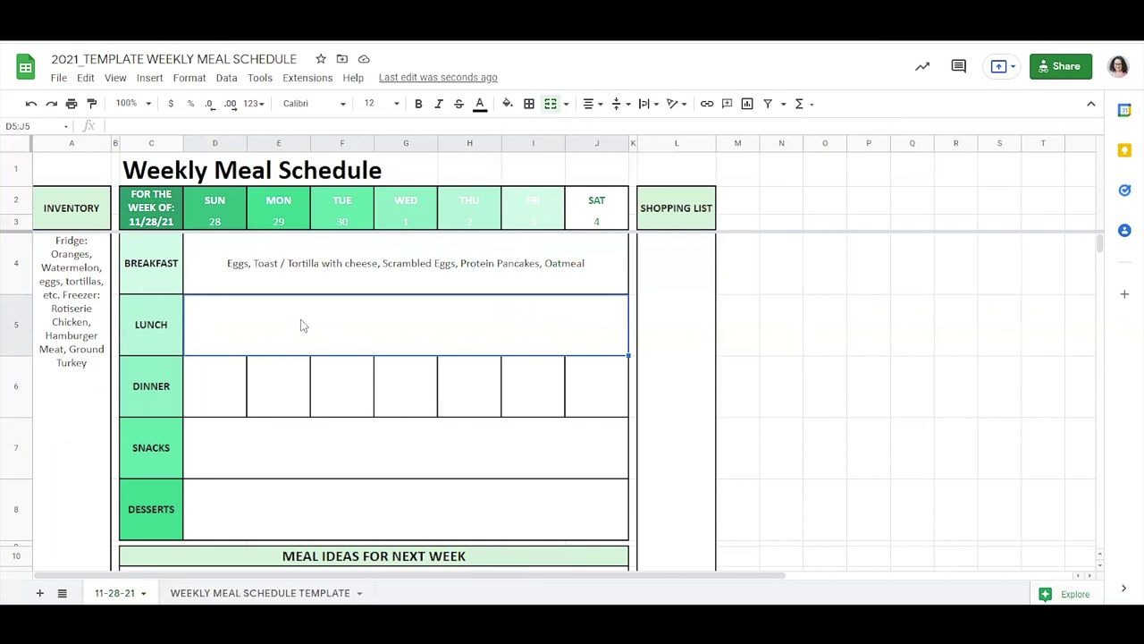
pyautogui.write('Prepped meal, Sandwich, Salad,')
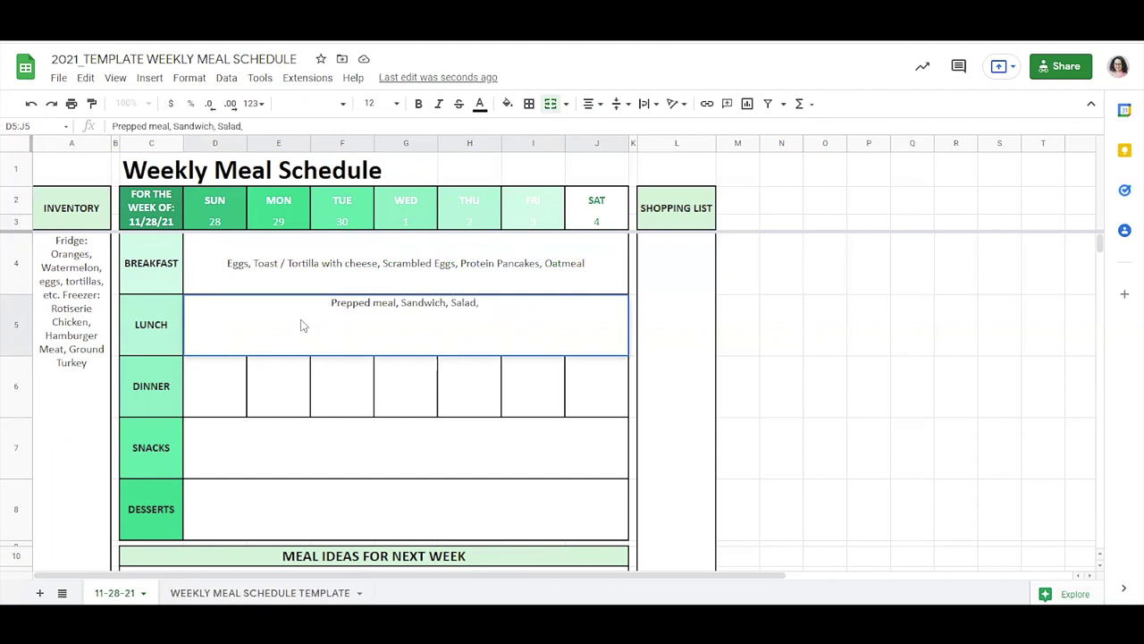
pyautogui.press('BackSpace')
pyautogui.press('BackSpace')
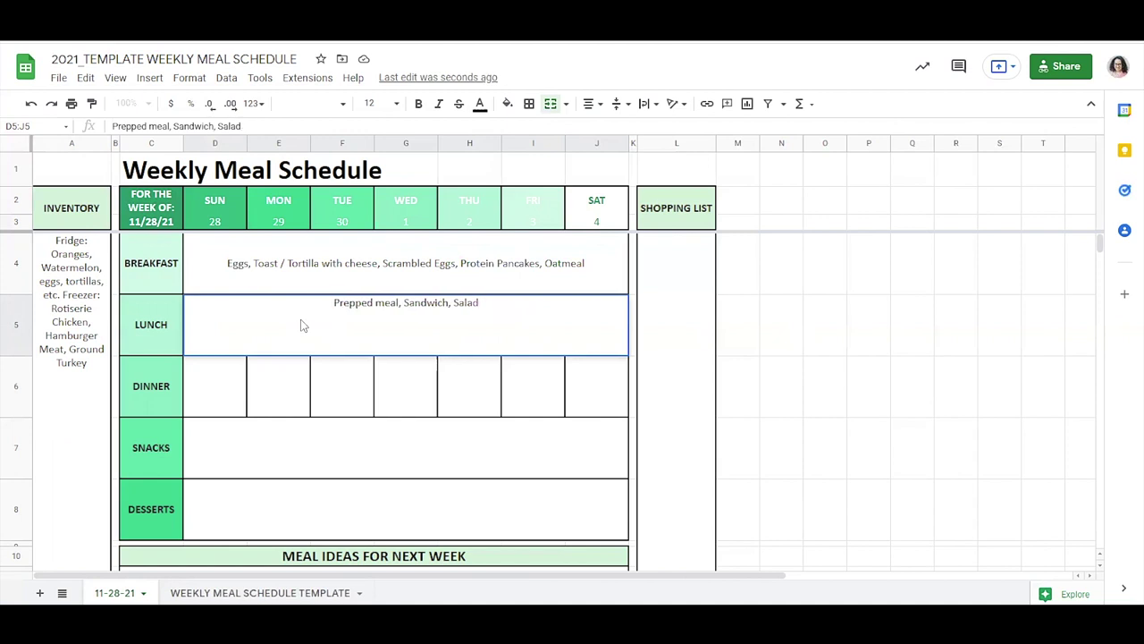
pyautogui.press('Return')
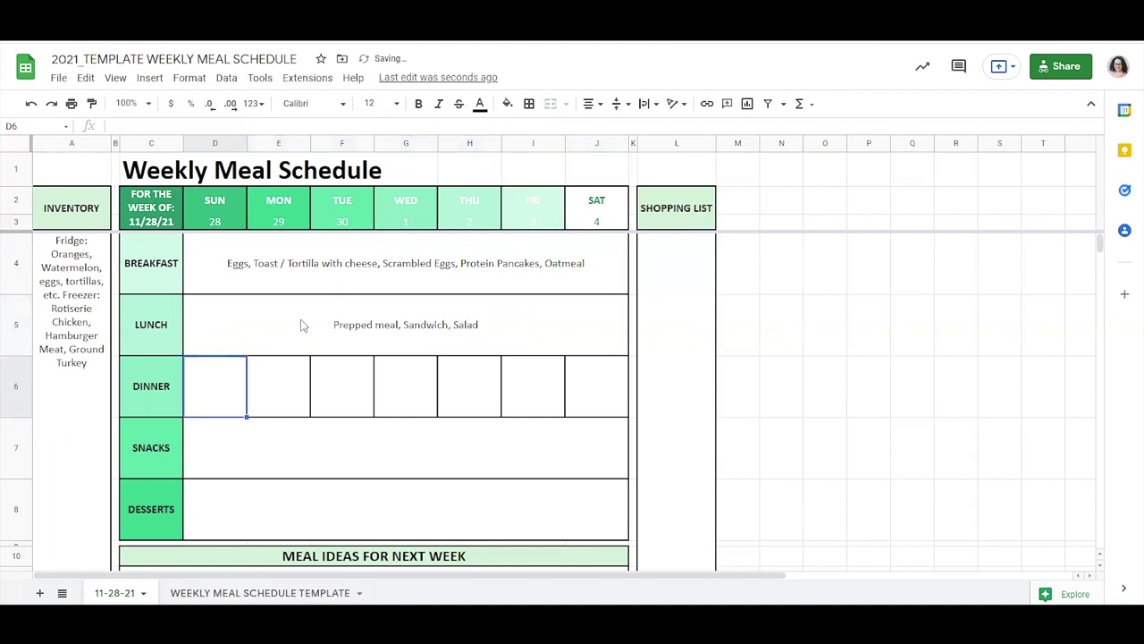
# - Append Freezer Burritos and Soup (Souper Cubes) to the lunch list
pyautogui.click(302, 325)
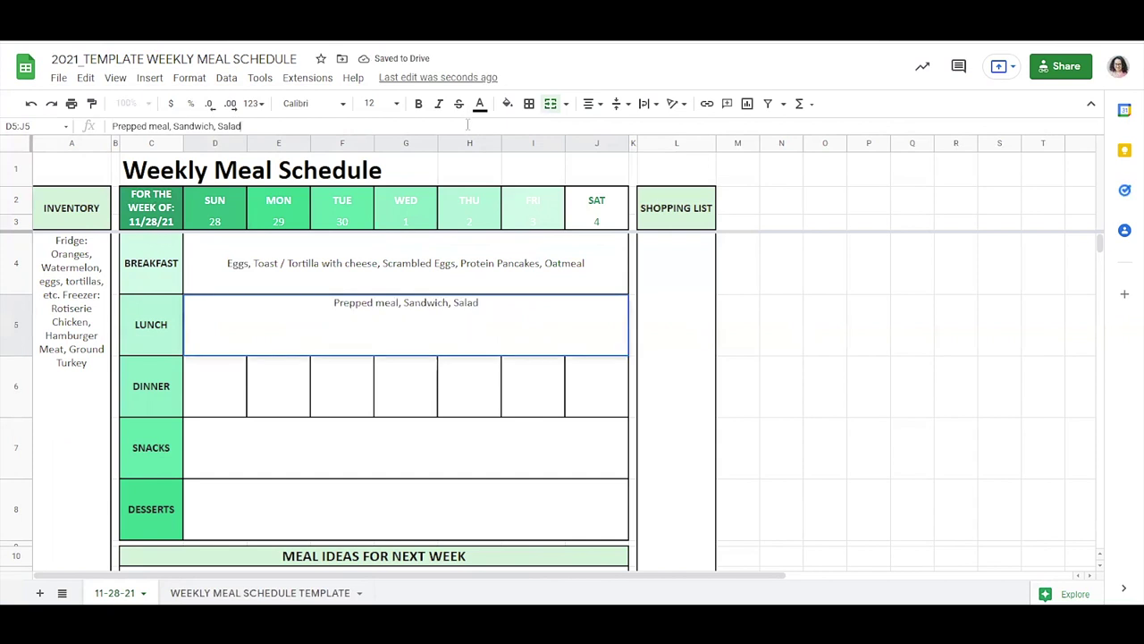
pyautogui.write(', Freezer B')
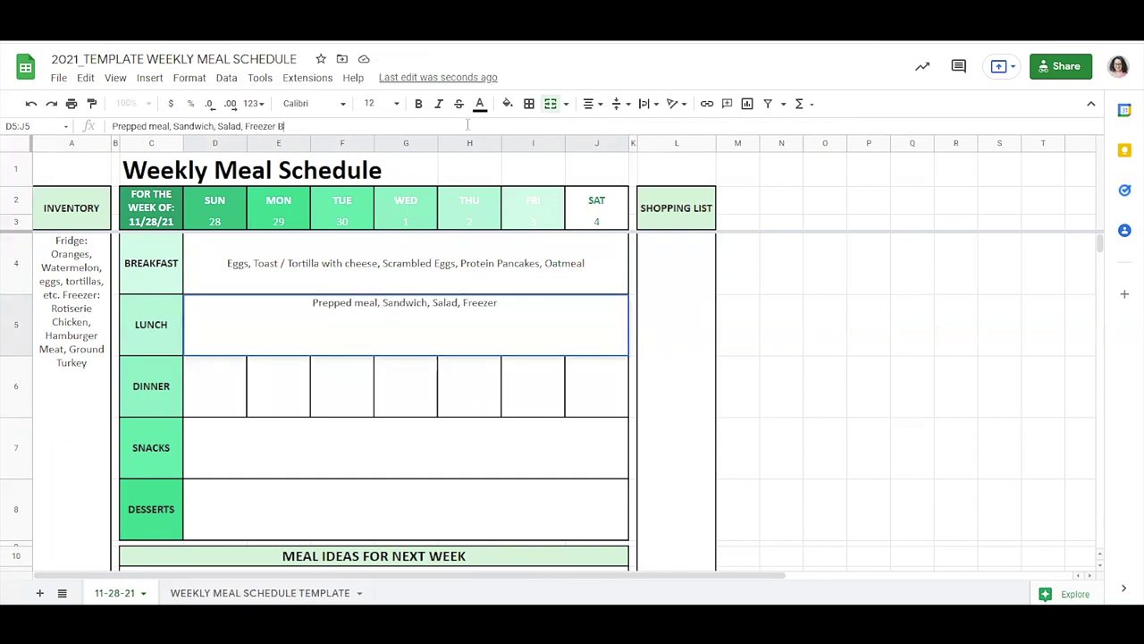
pyautogui.write('urritos')
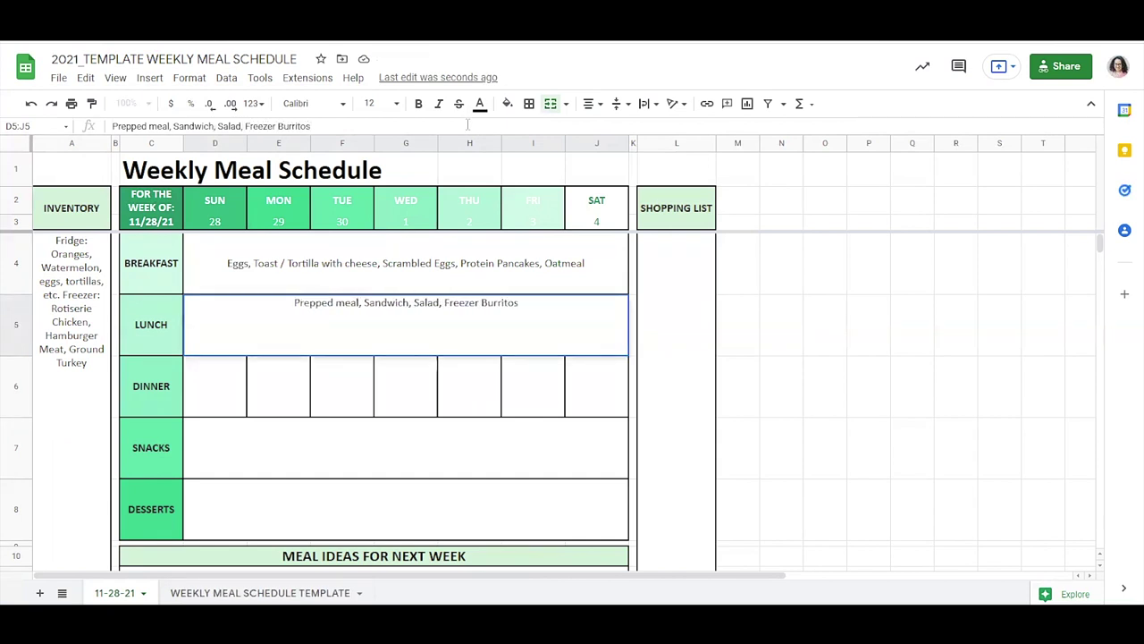
pyautogui.write(',')
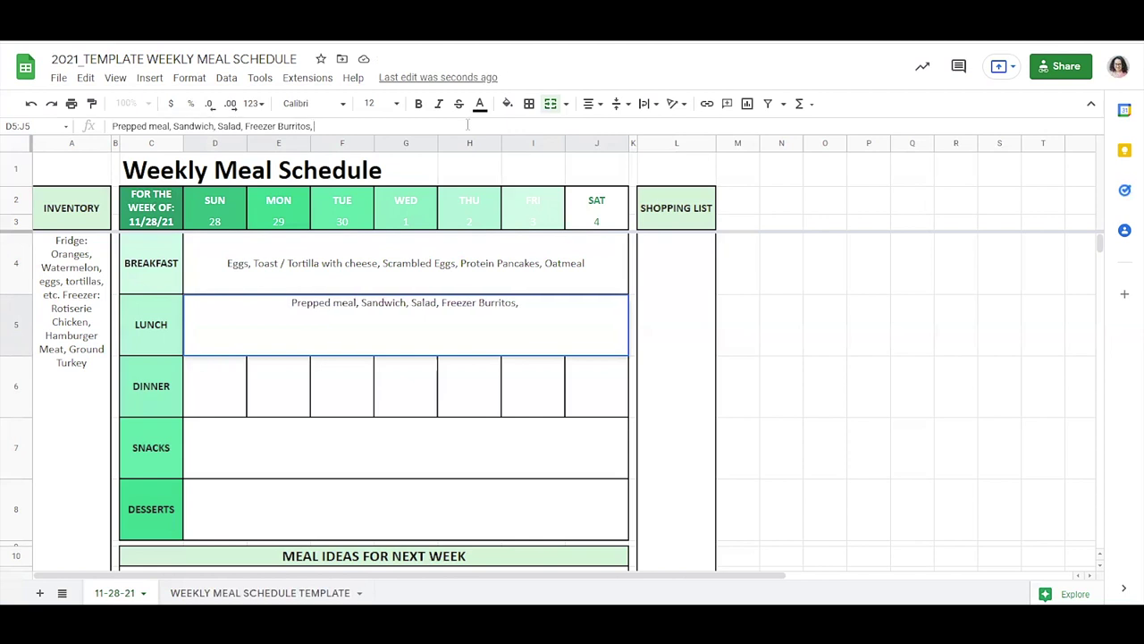
pyautogui.write(' F')
pyautogui.press('BackSpace')
pyautogui.write('Soup')
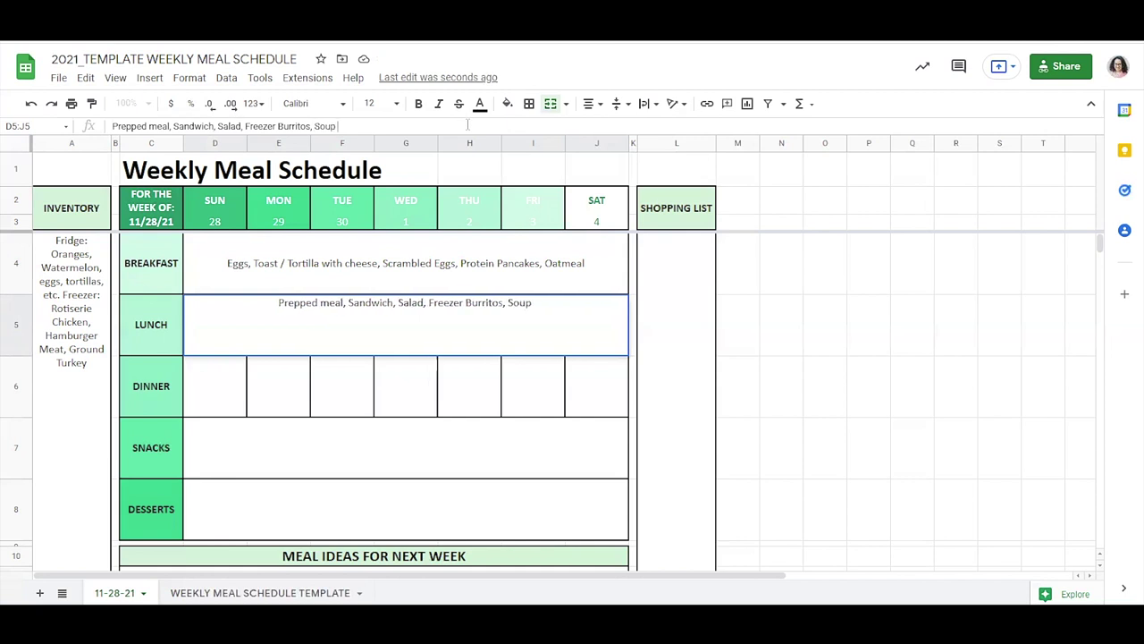
pyautogui.write(' (Souper')
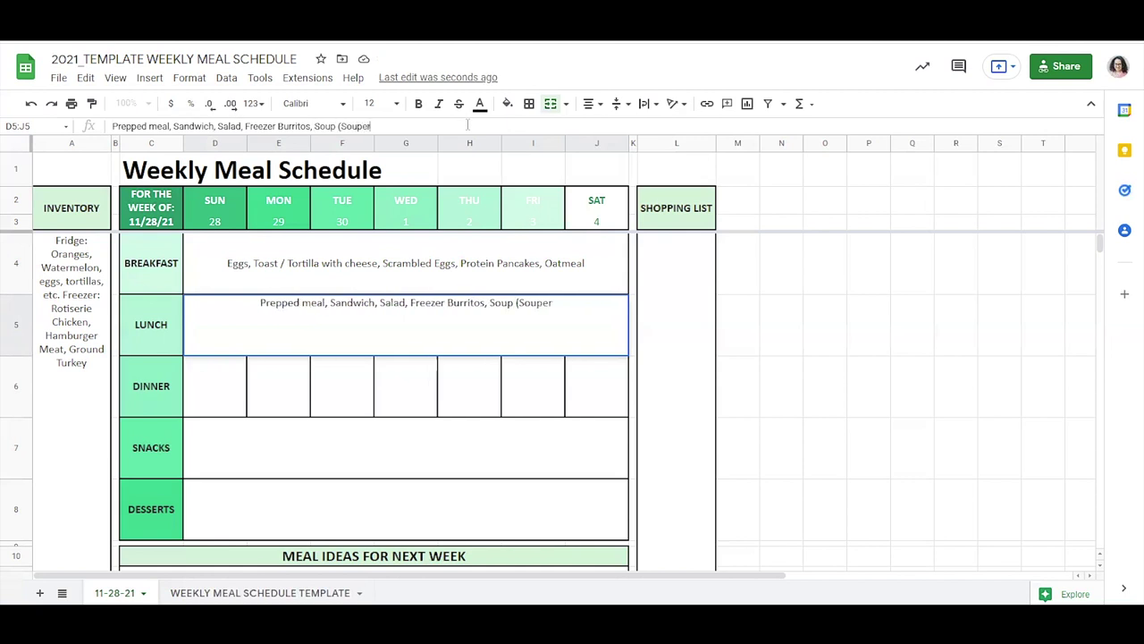
pyautogui.write(' Coubes')
pyautogui.press('BackSpace')
pyautogui.press('BackSpace')
pyautogui.press('BackSpace')
pyautogui.press('BackSpace')
pyautogui.press('BackSpace')
pyautogui.write('ubes)')
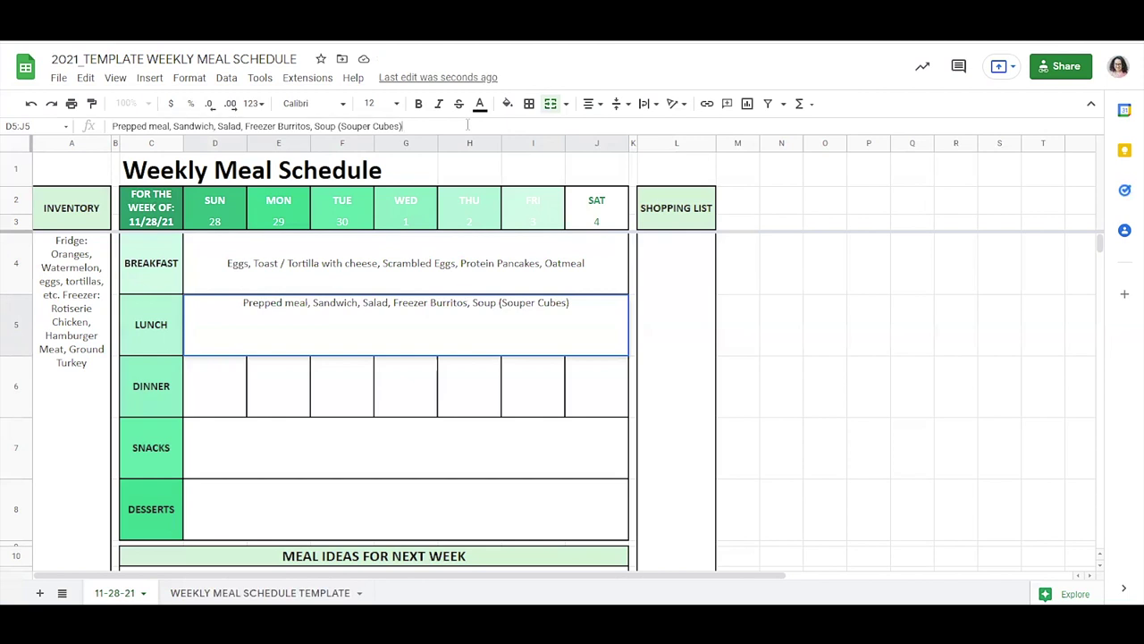
pyautogui.press('Return')
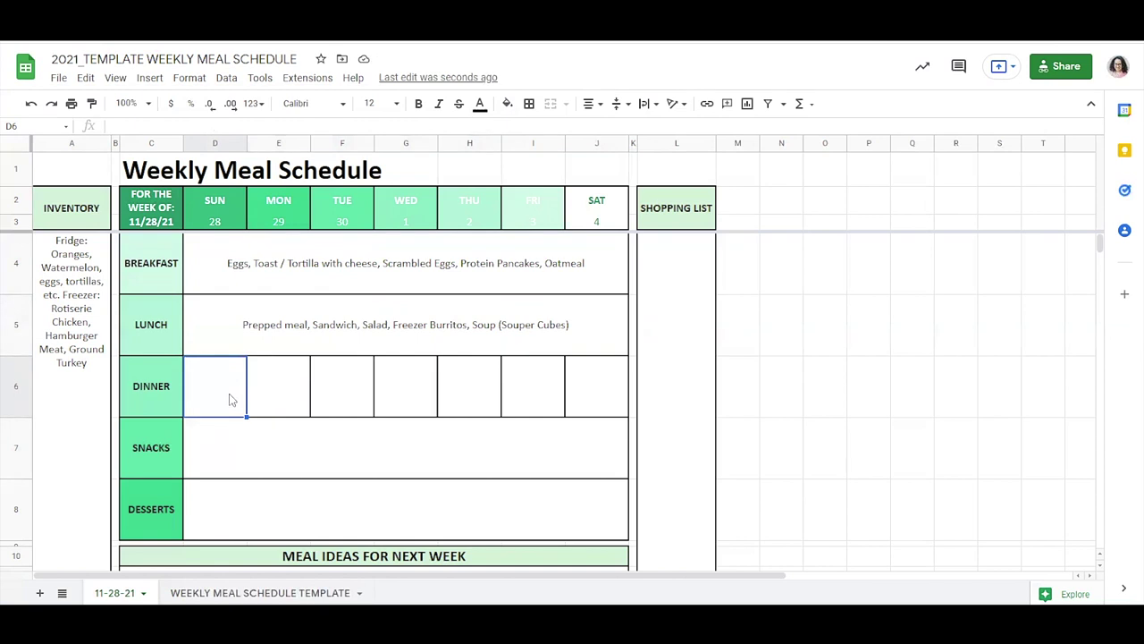
# - Type OPEN into the Sunday, Saturday and Thursday dinner cells
pyautogui.write('Oran')
pyautogui.press('BackSpace')
pyautogui.press('BackSpace')
pyautogui.press('BackSpace')
pyautogui.press('BackSpace')
pyautogui.write('OPEN')
pyautogui.press('Tab')
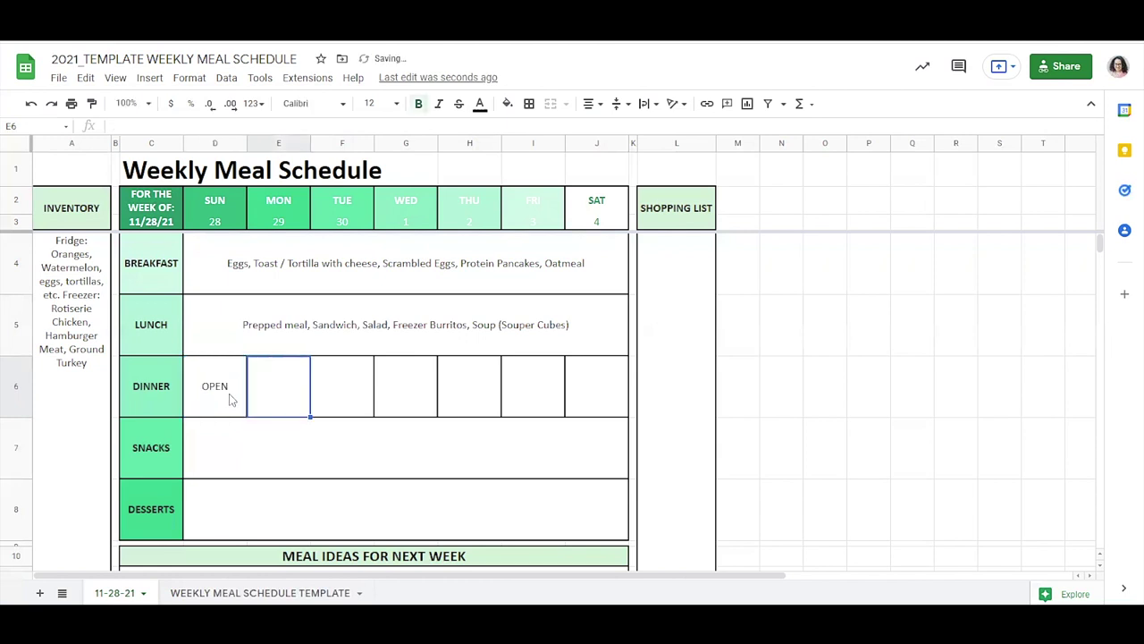
pyautogui.press('Tab')
pyautogui.press('Tab')
pyautogui.press('Tab')
pyautogui.press('Tab')
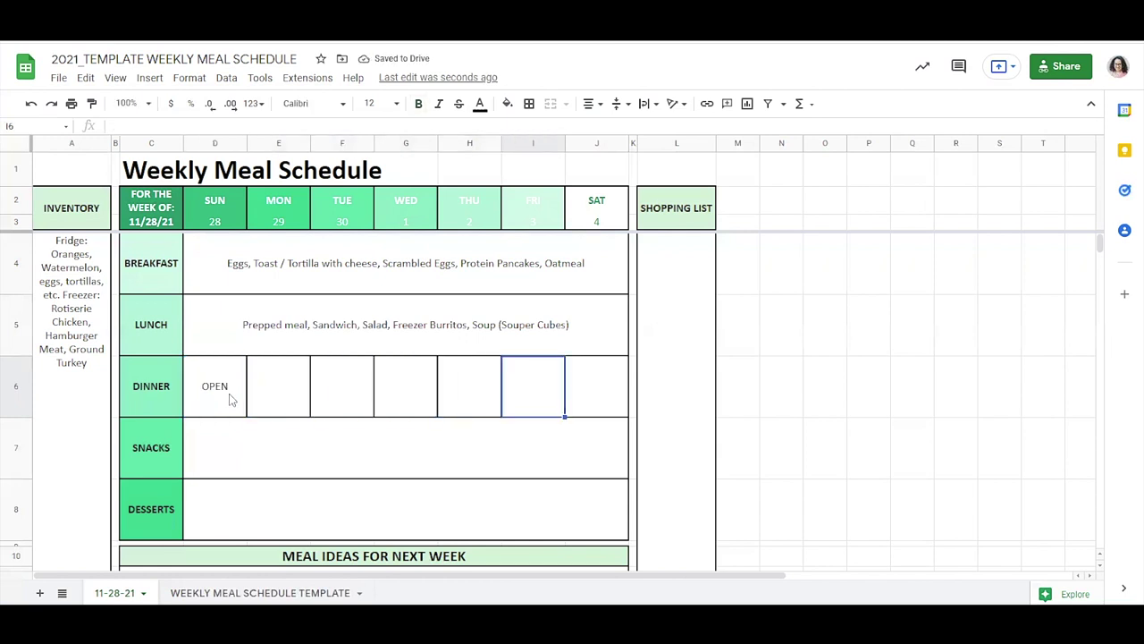
pyautogui.press('Tab')
pyautogui.write('OPEN')
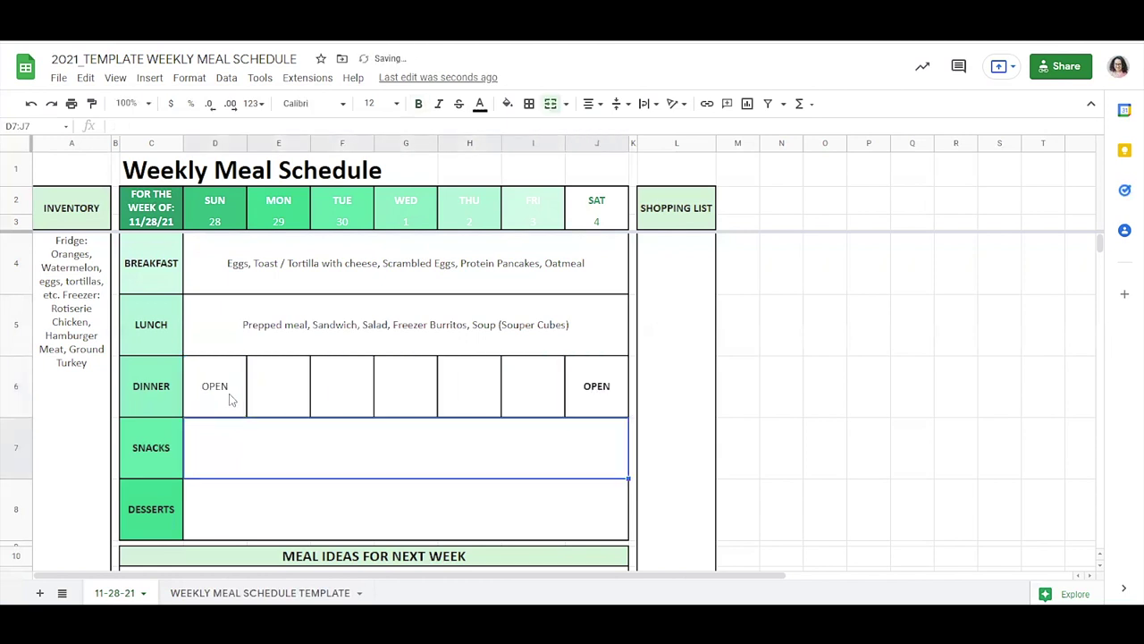
pyautogui.press('Left')
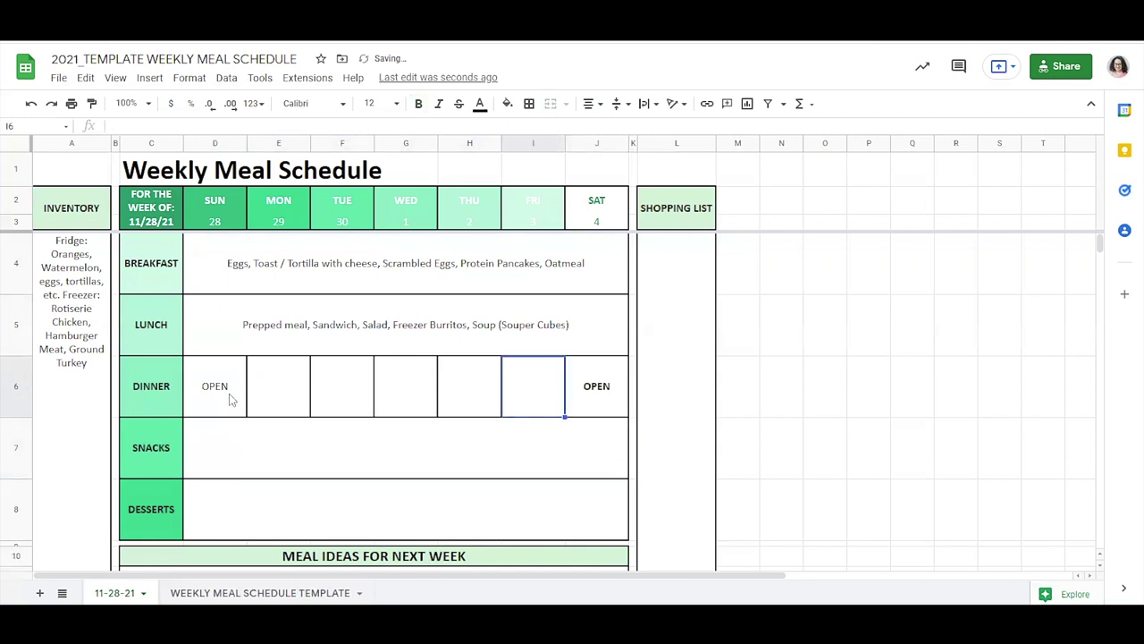
pyautogui.press('Left')
pyautogui.write('OPEN')
pyautogui.press('Return')
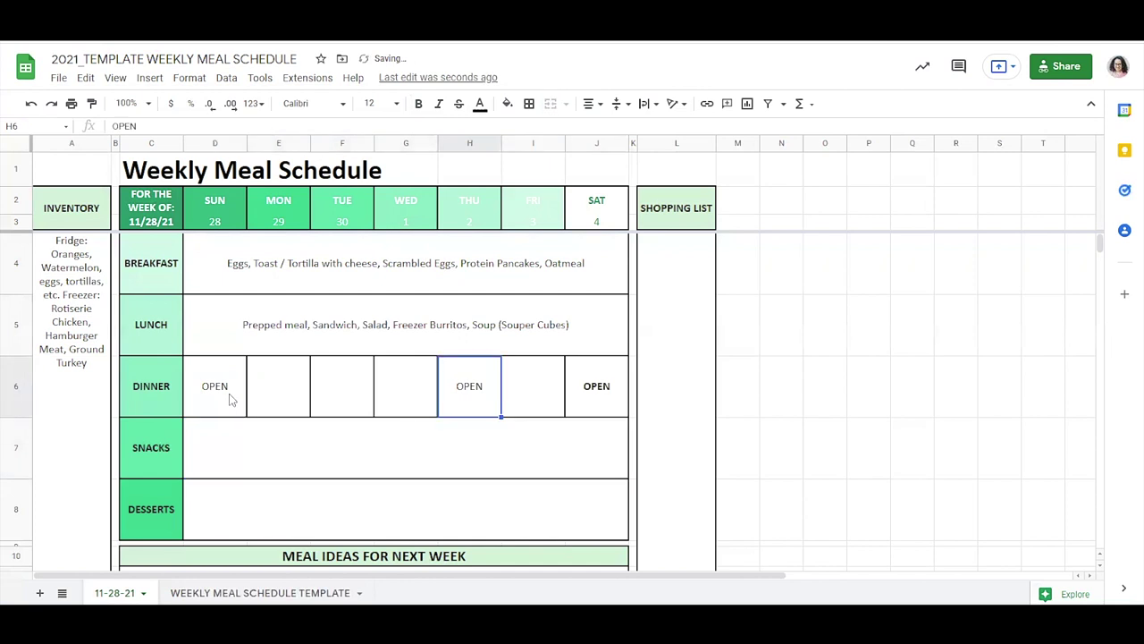
# - Make the OPEN entries for Thursday and Sunday bold
pyautogui.hotkey('ctrl', 'b')
pyautogui.press('Left')
pyautogui.press('Left')
pyautogui.press('Left')
pyautogui.press('Left')
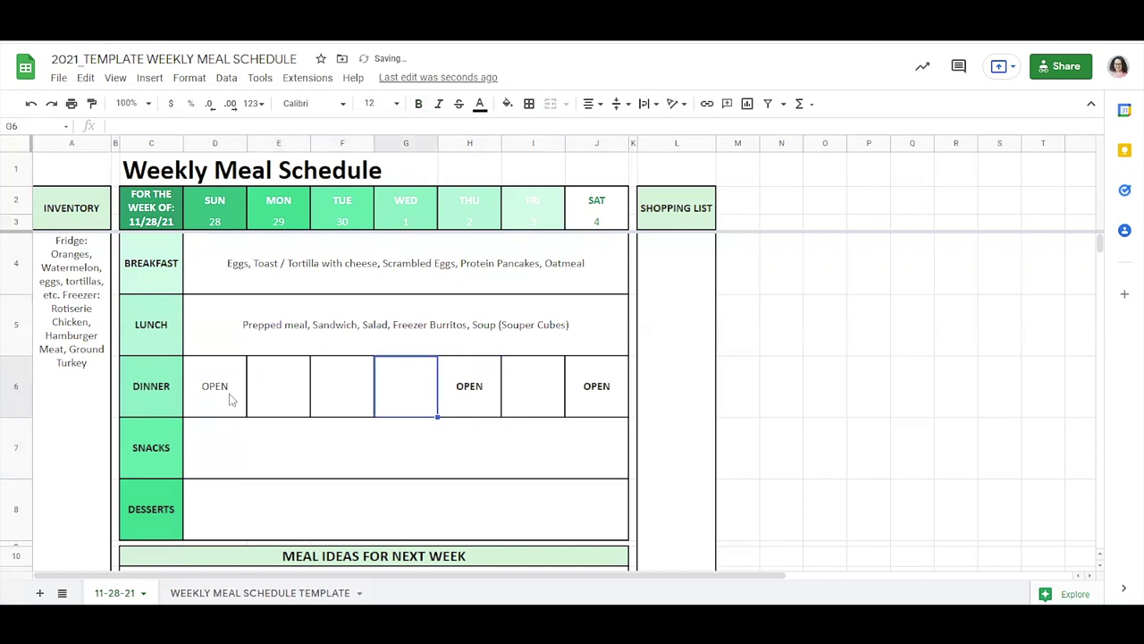
pyautogui.hotkey('ctrl', 'b')
pyautogui.press('Right')
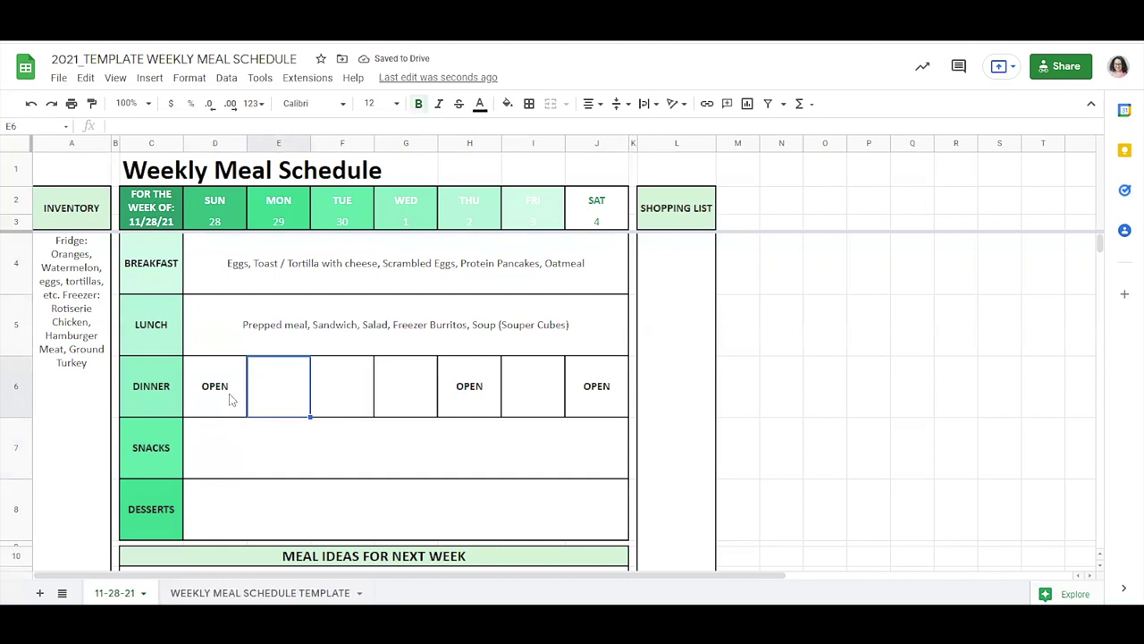
pyautogui.click(326, 352)
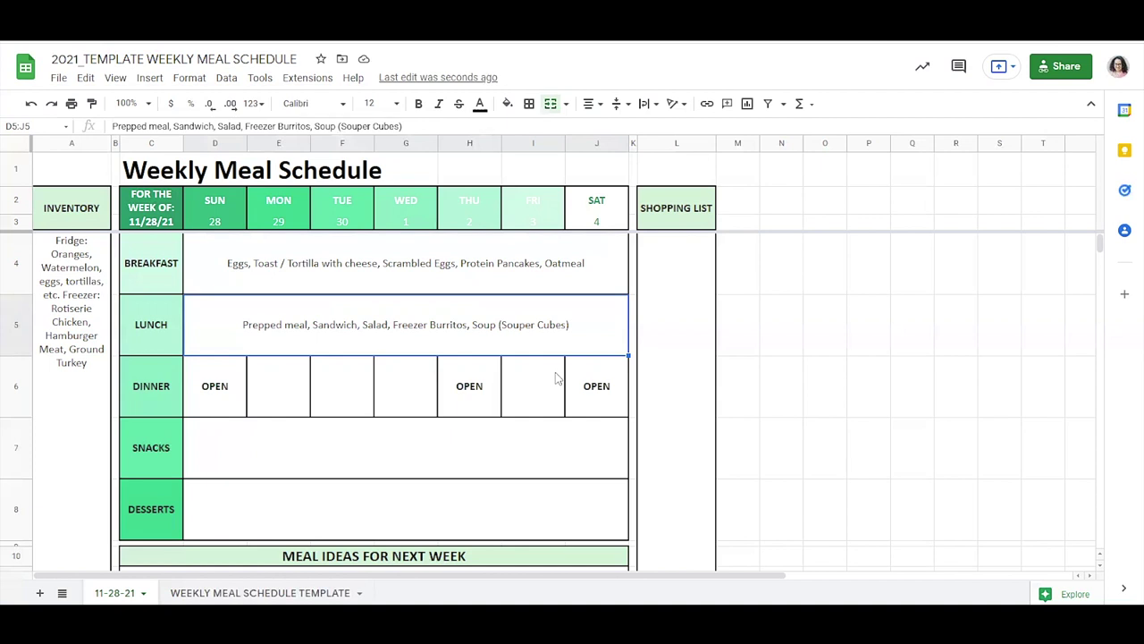
# - Enter Chicken Tacos for Tuesday and 'Cheeseburgers and sweet potato fries' for Friday dinner
pyautogui.click(279, 390)
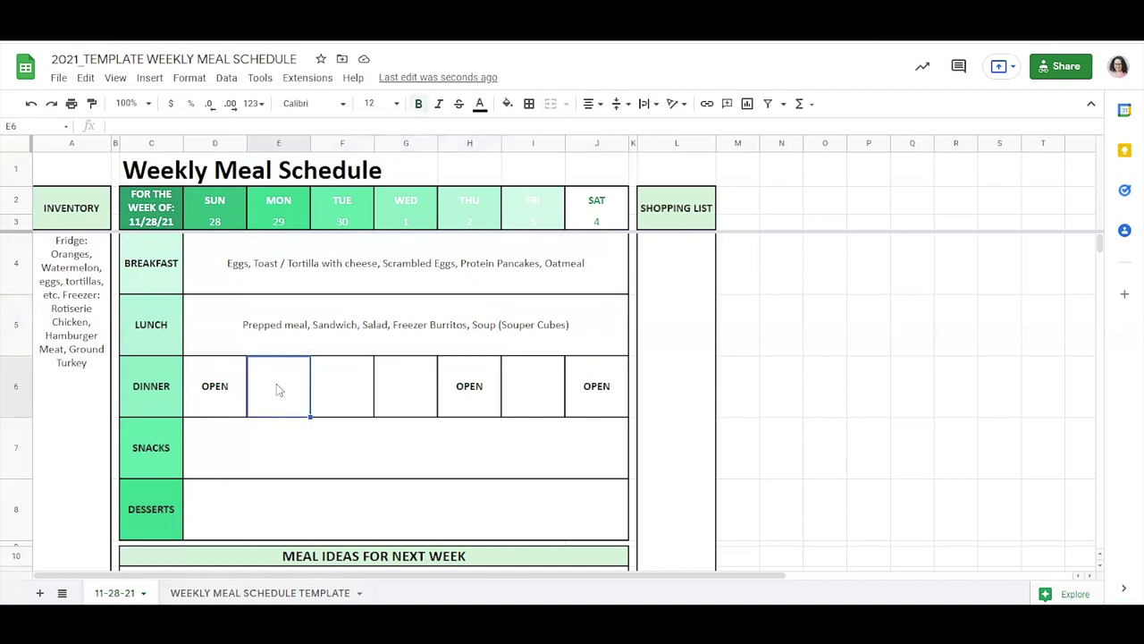
pyautogui.click(362, 415)
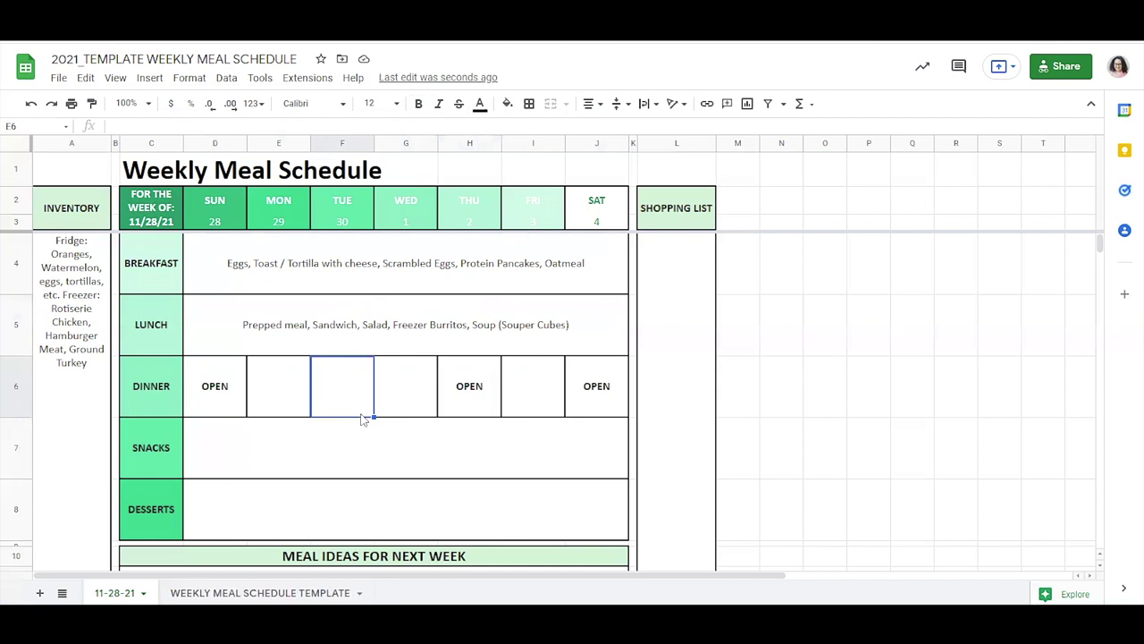
pyautogui.write('Chicken ')
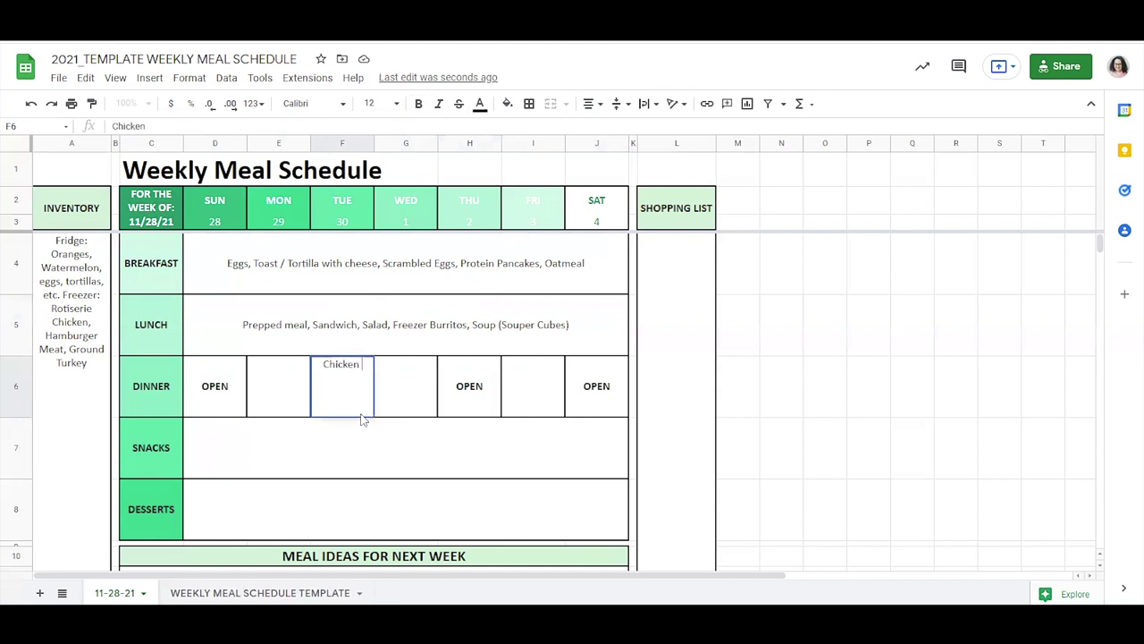
pyautogui.write('Tacos')
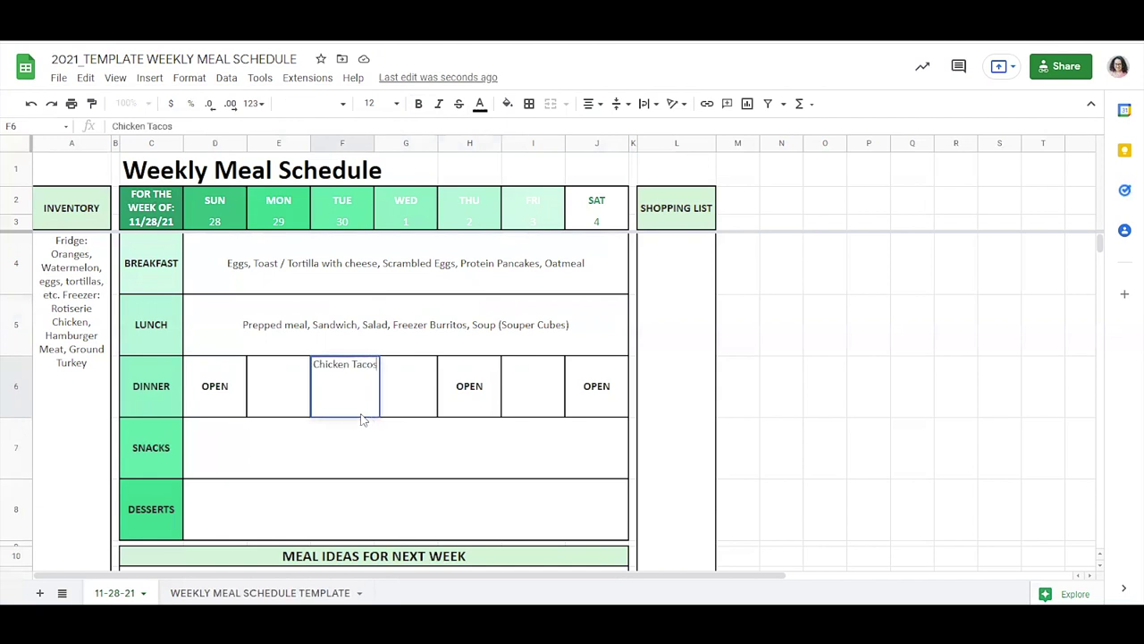
pyautogui.press('Tab')
pyautogui.press('Tab')
pyautogui.press('Tab')
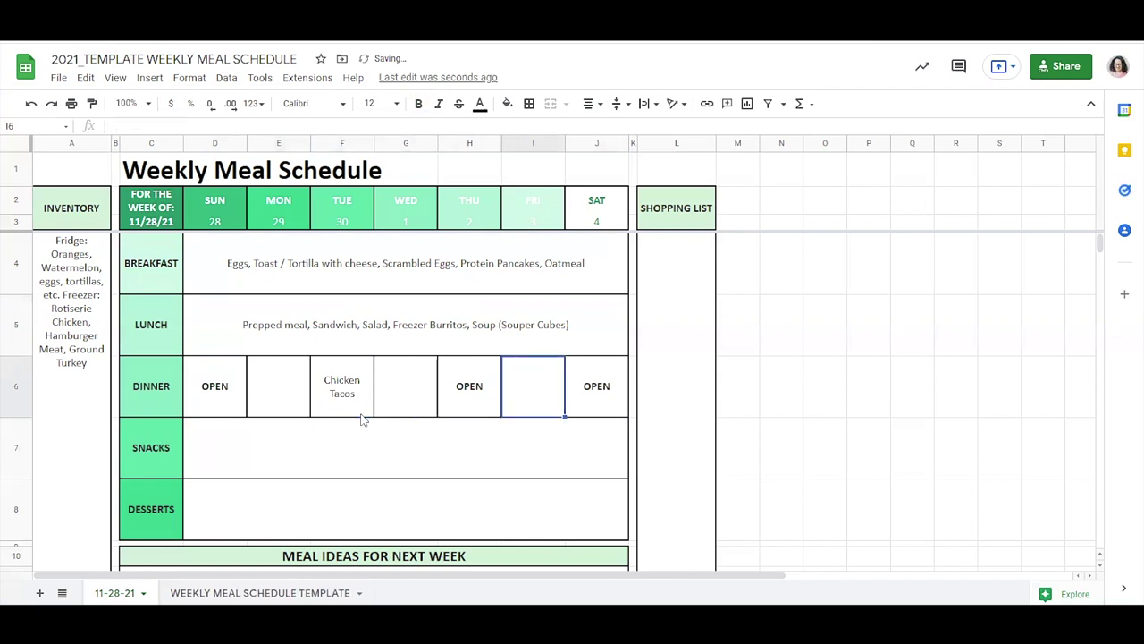
pyautogui.write('Cheeseb')
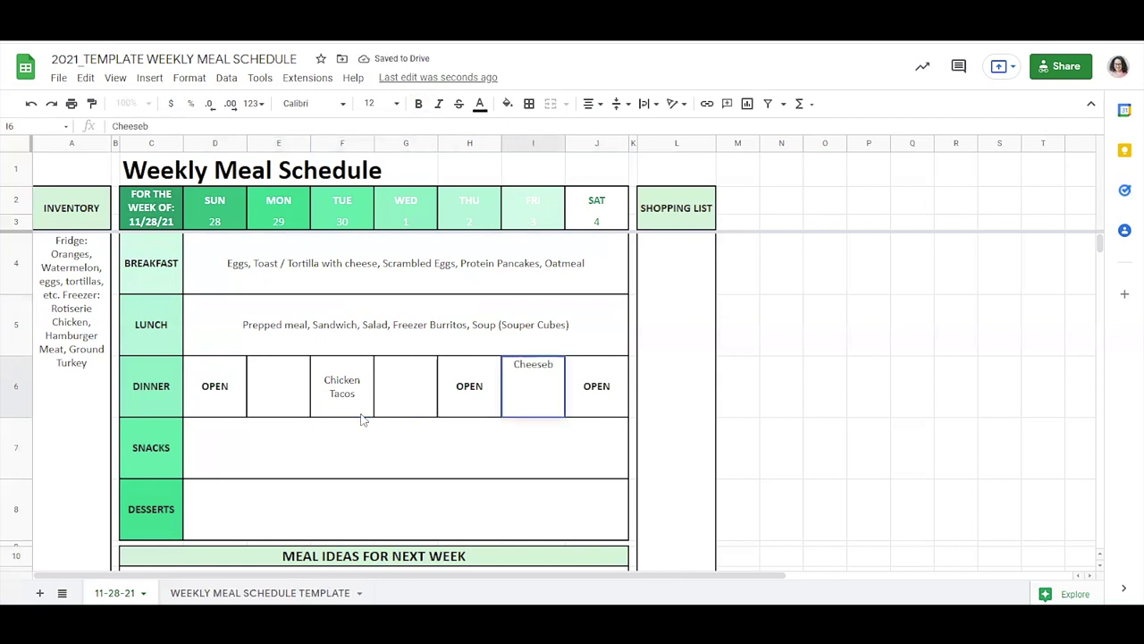
pyautogui.write('urgers')
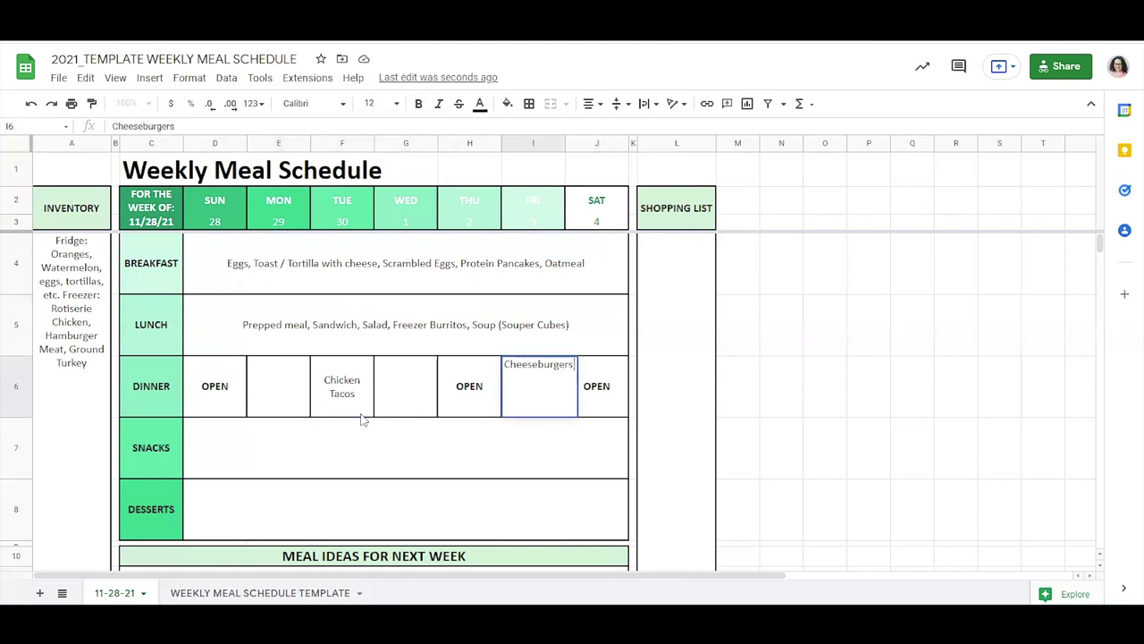
pyautogui.write(' and sweet pot')
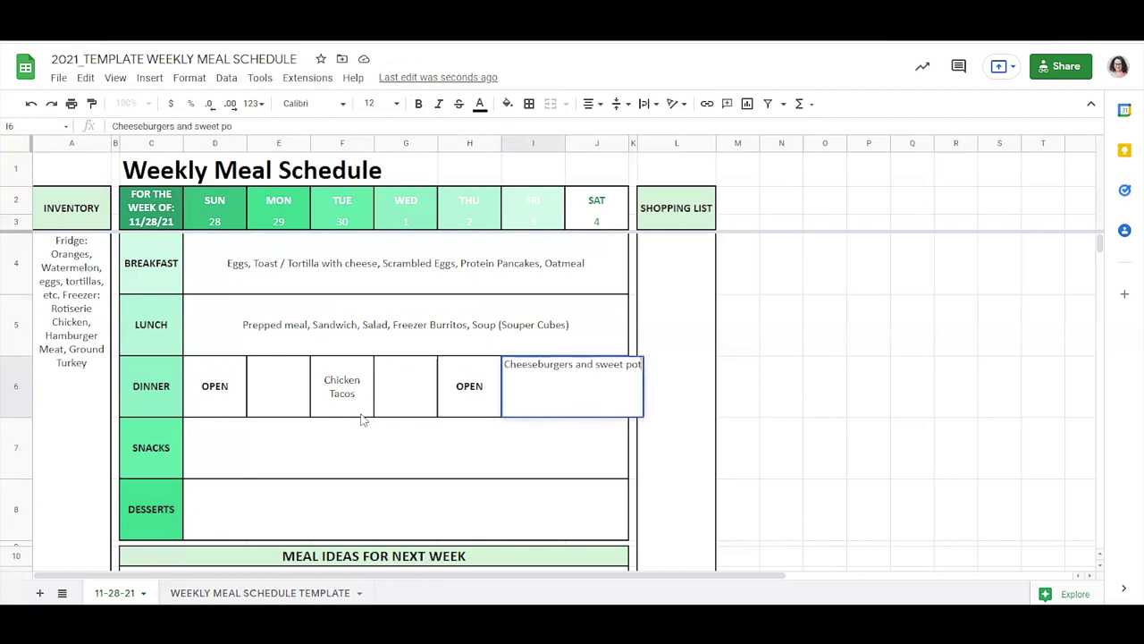
pyautogui.write('ato f')
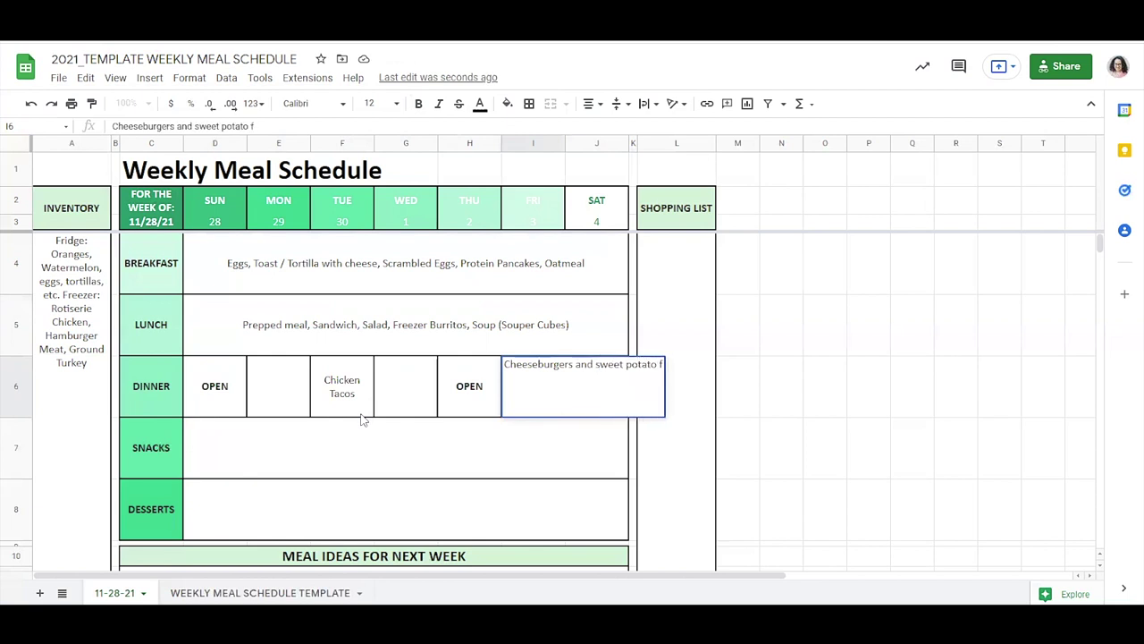
pyautogui.write('ries')
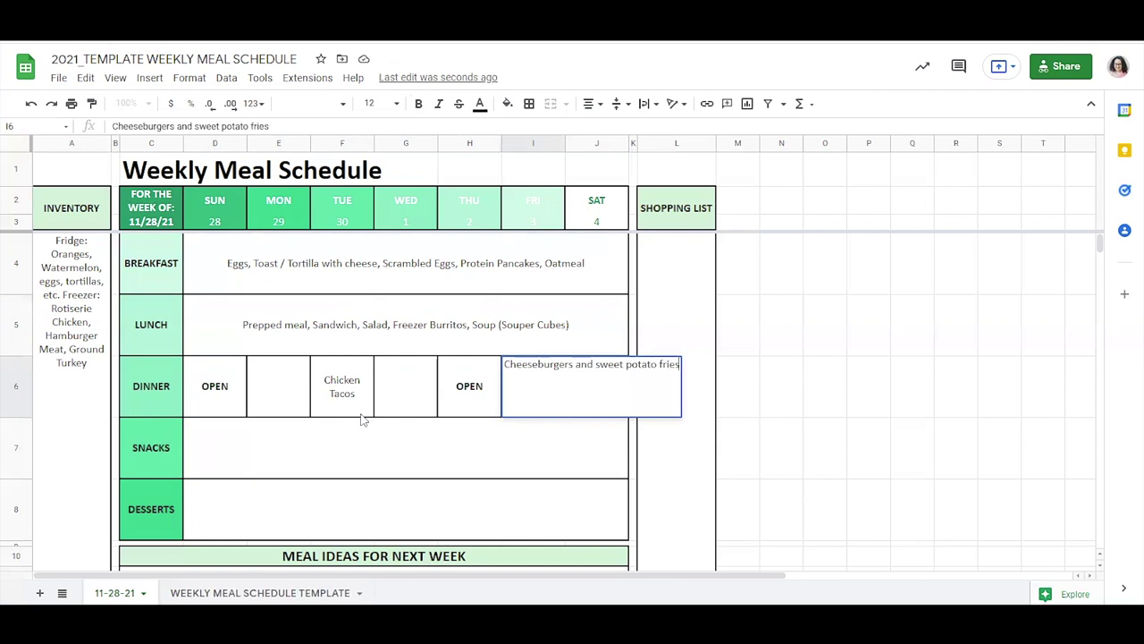
pyautogui.press('Return')
pyautogui.press('Up')
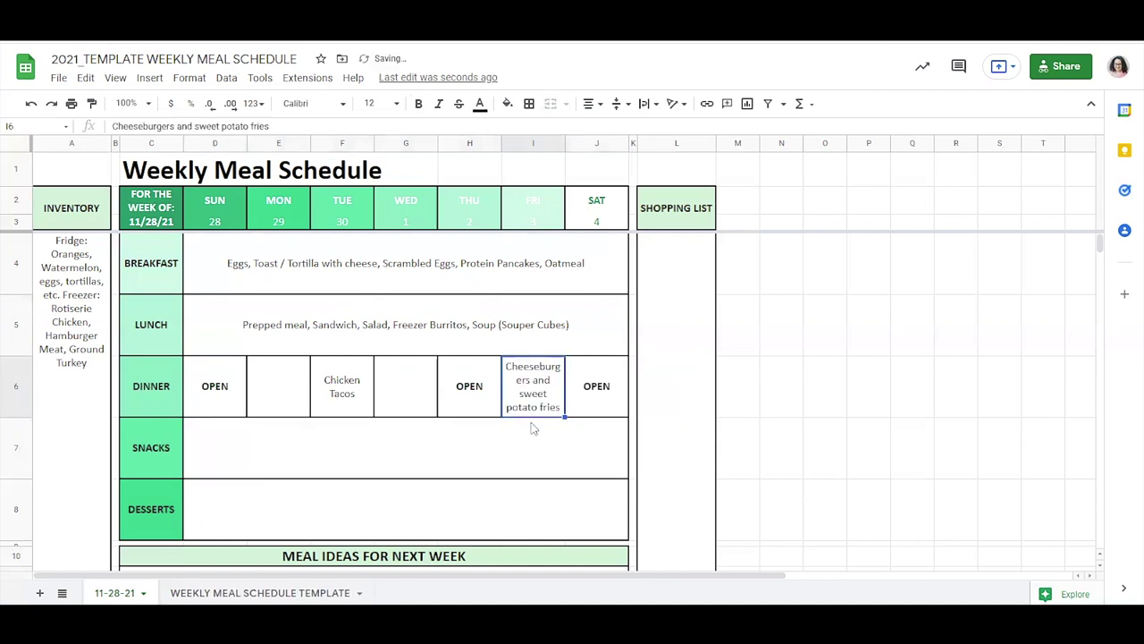
# - Enter Enchiladas for Monday and Shepherd's Pie for Wednesday, and unbold Enchiladas
pyautogui.click(294, 401)
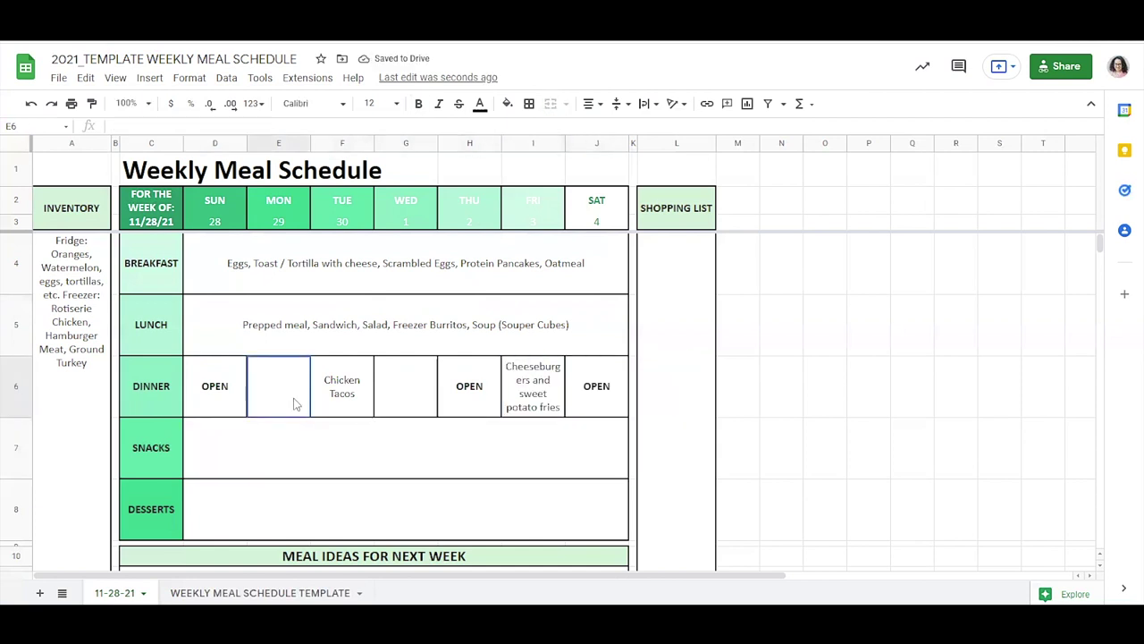
pyautogui.write('Enchiladas')
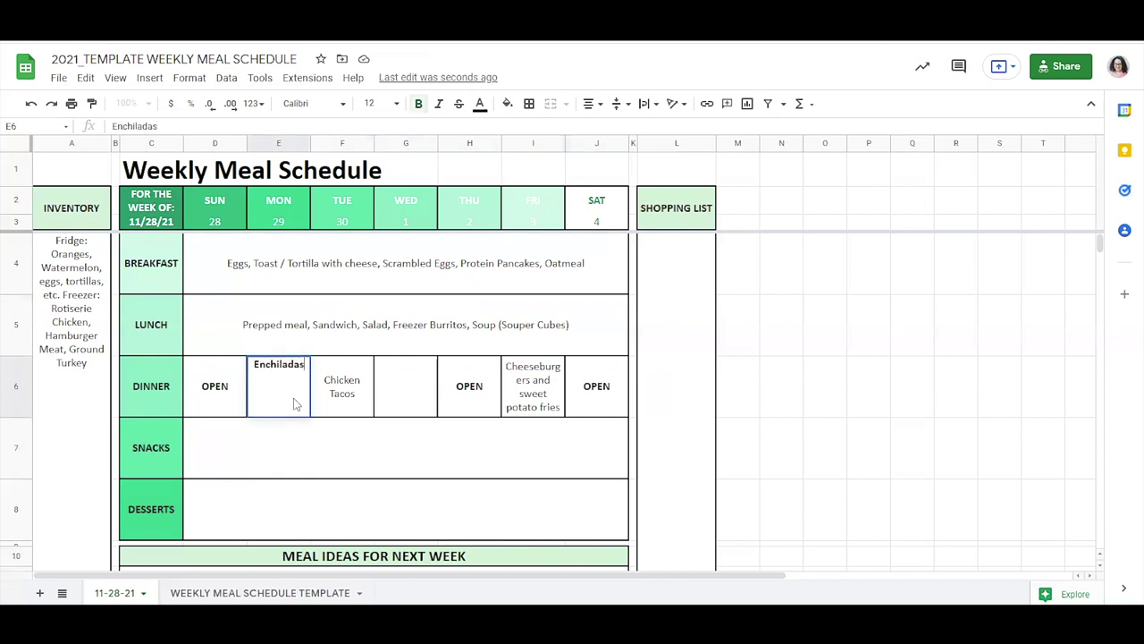
pyautogui.press('Tab')
pyautogui.press('Tab')
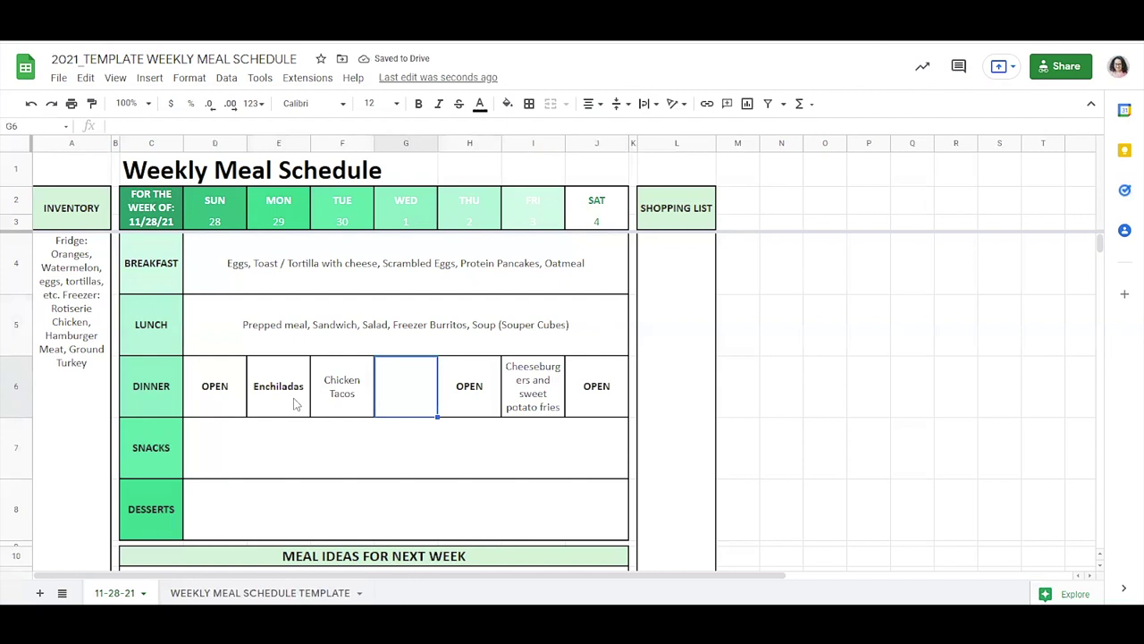
pyautogui.write("Shepher'd")
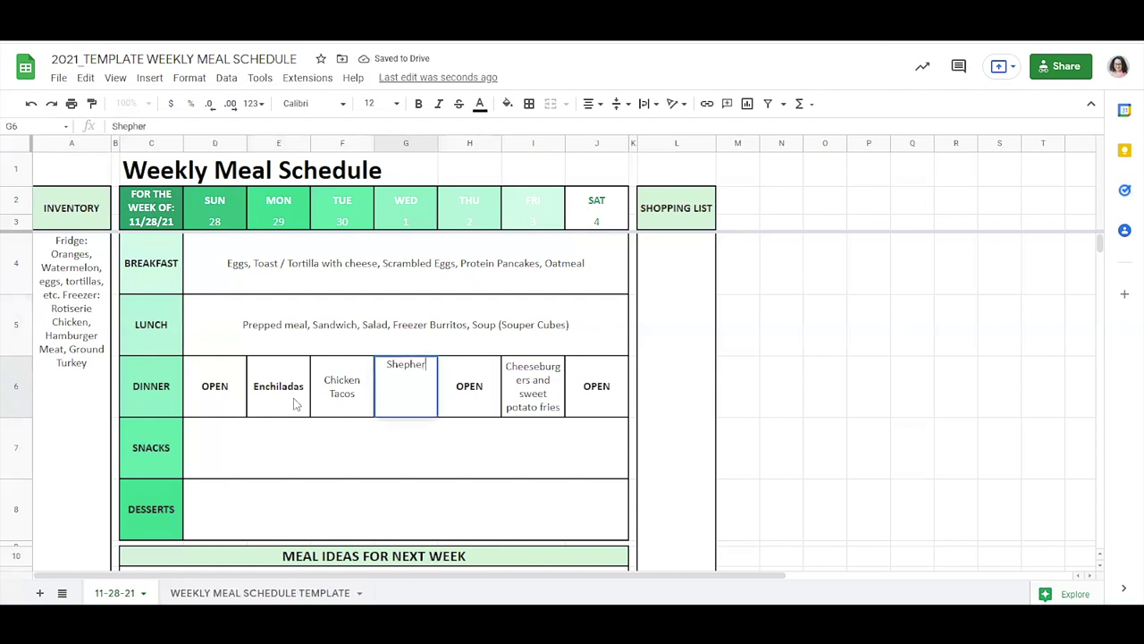
pyautogui.press('BackSpace')
pyautogui.press('BackSpace')
pyautogui.write("d's Pie")
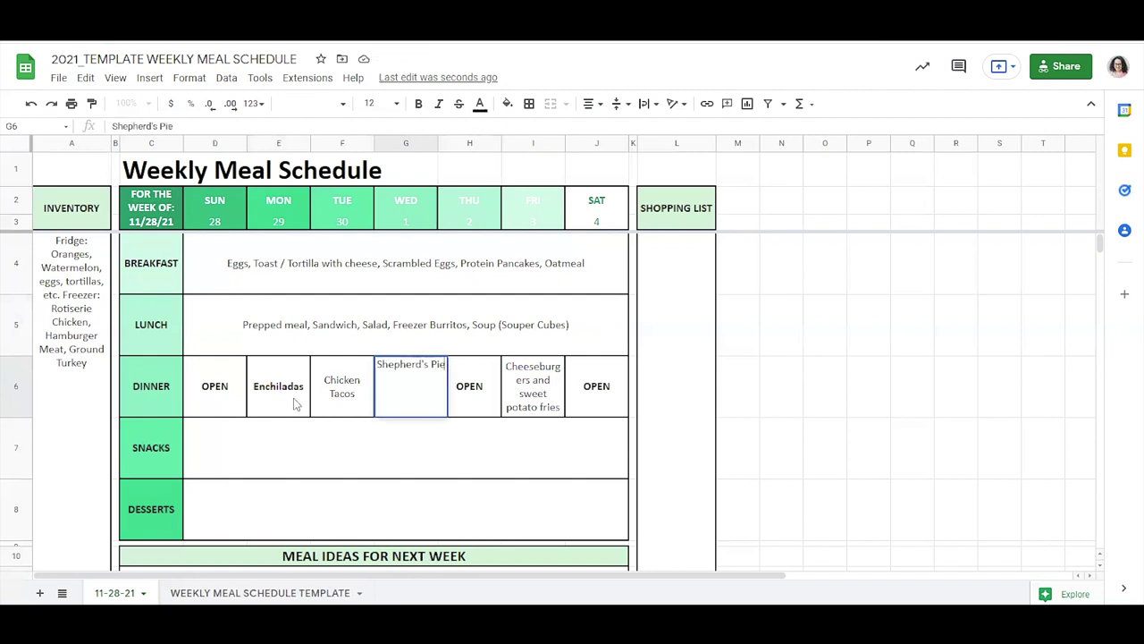
pyautogui.press('Return')
pyautogui.click(295, 403)
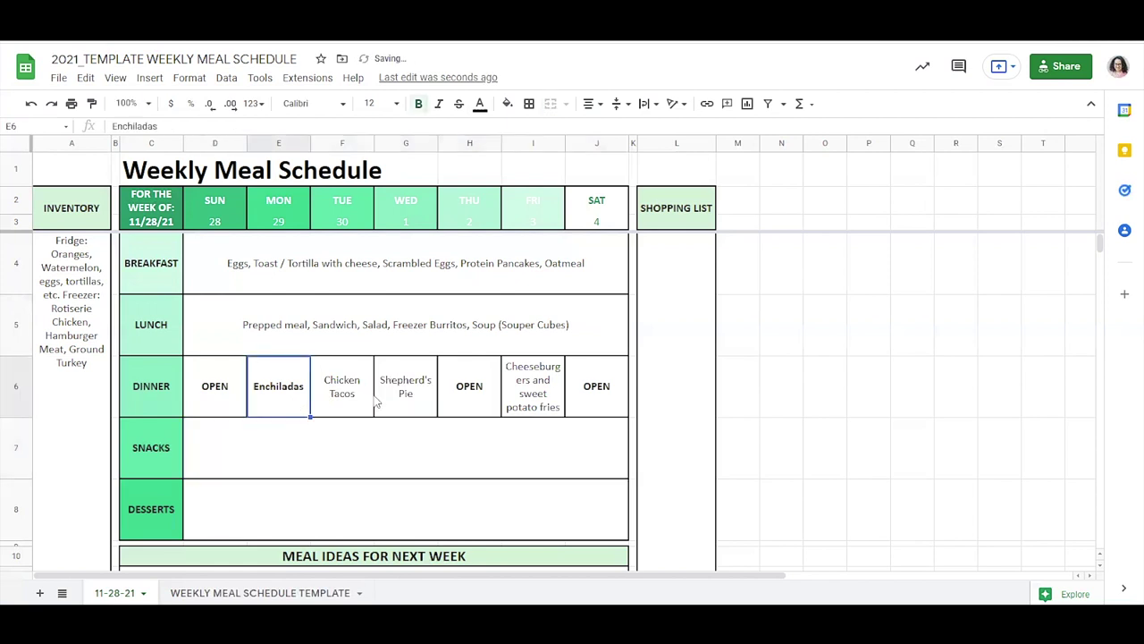
pyautogui.hotkey('ctrl', 'b')
pyautogui.click(535, 409)
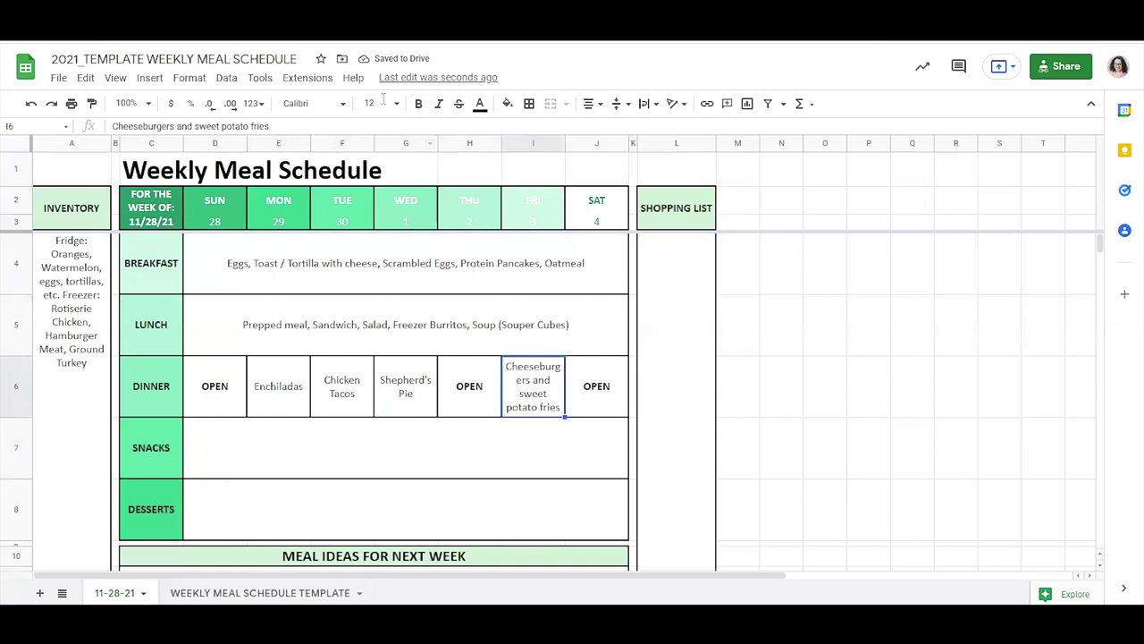
# - Set the Friday dinner text to font size 10
pyautogui.click(380, 103)
pyautogui.click(372, 223)
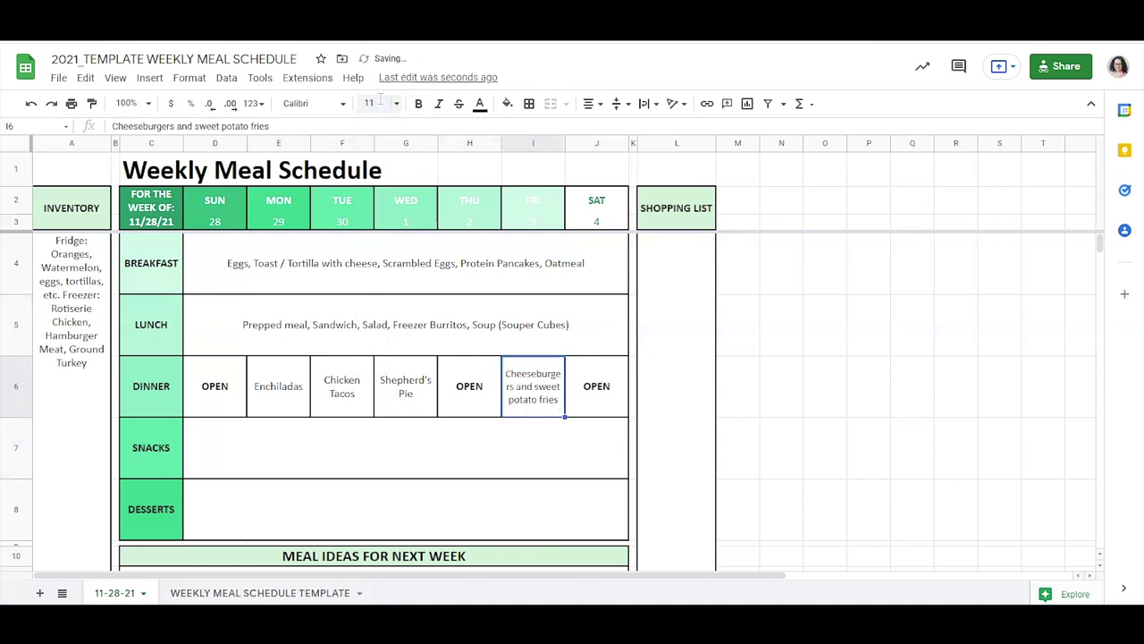
pyautogui.click(380, 103)
pyautogui.write('10')
pyautogui.press('Return')
# - Enter 'Carrots, oranges, Watermelon, Chips, Peanut butter pretzels' in the Snacks row
pyautogui.click(441, 449)
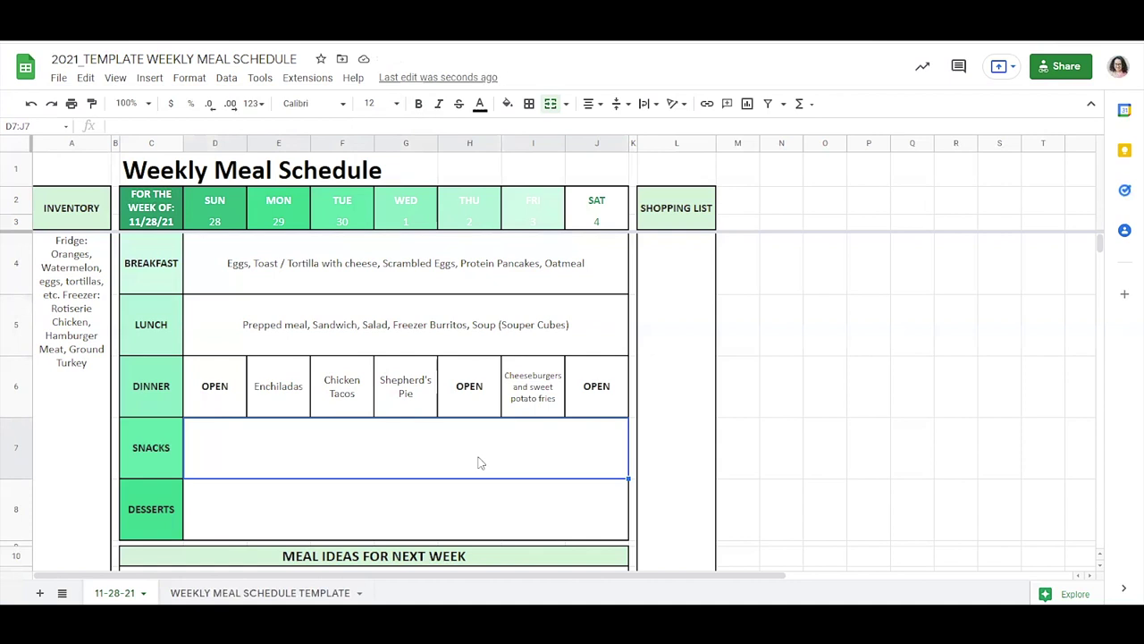
pyautogui.write('Carrots, A')
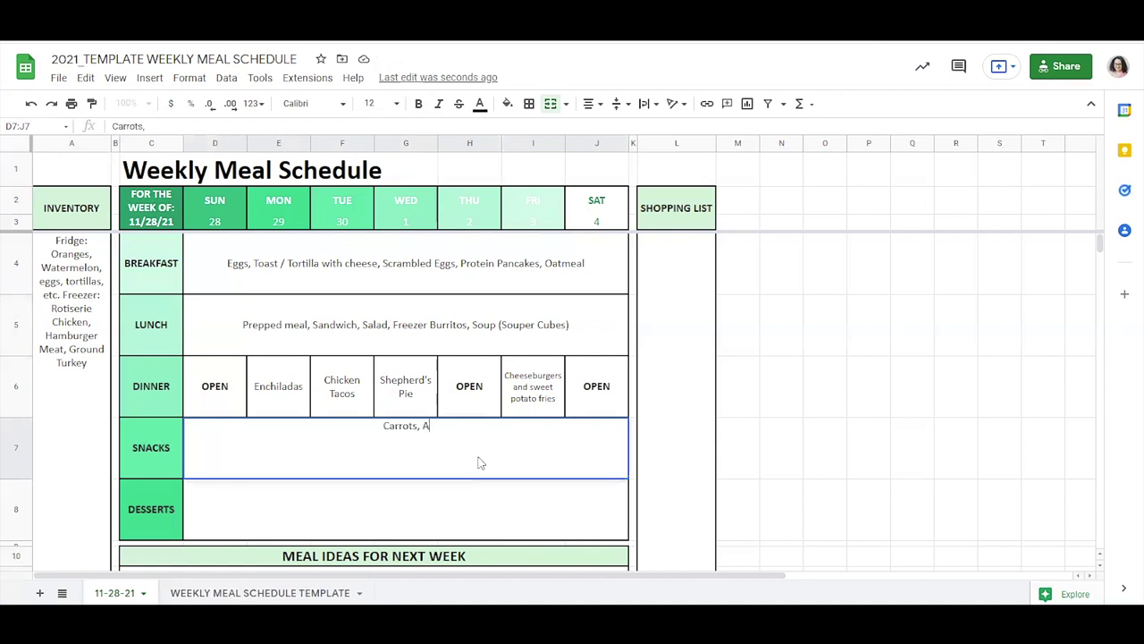
pyautogui.press('BackSpace')
pyautogui.write('oranges, Waterme')
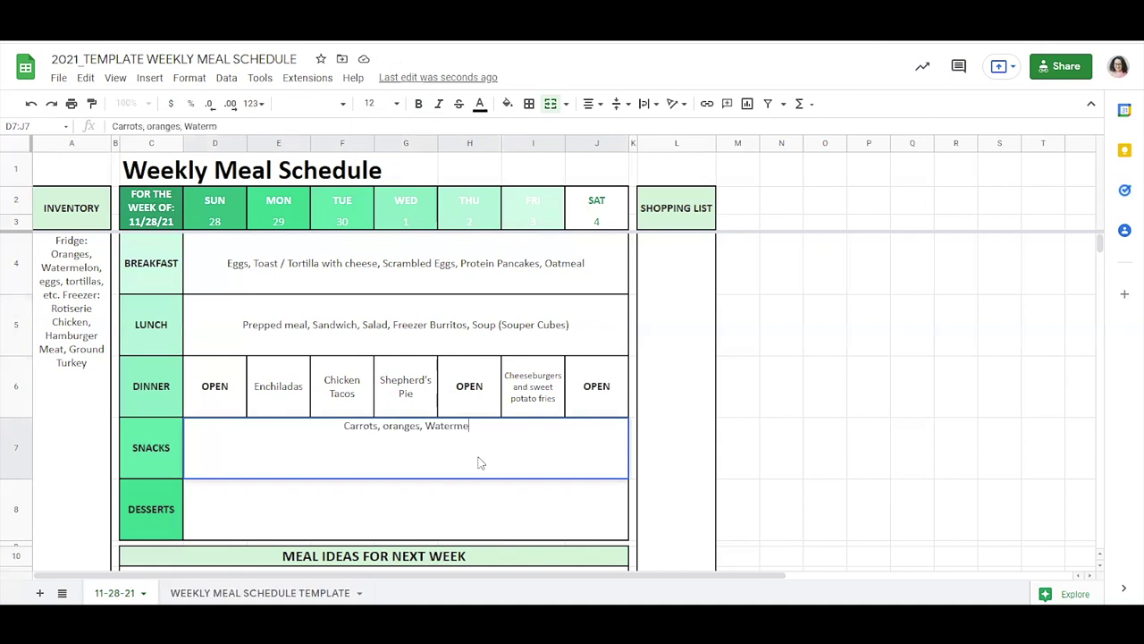
pyautogui.write('lon, Chips, ')
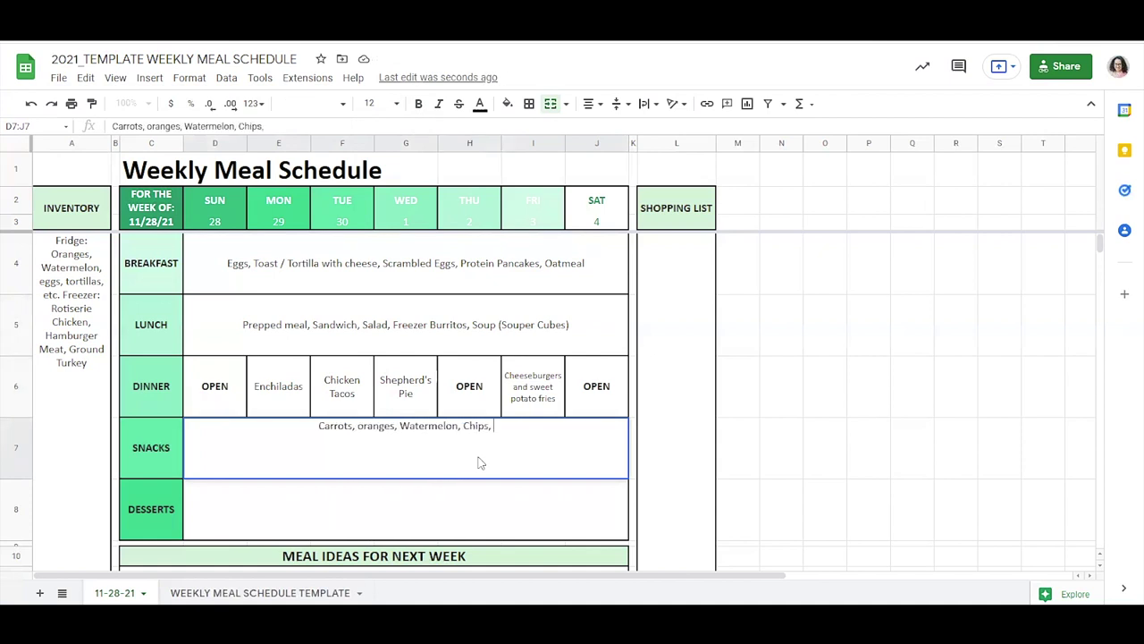
pyautogui.write('Pretze')
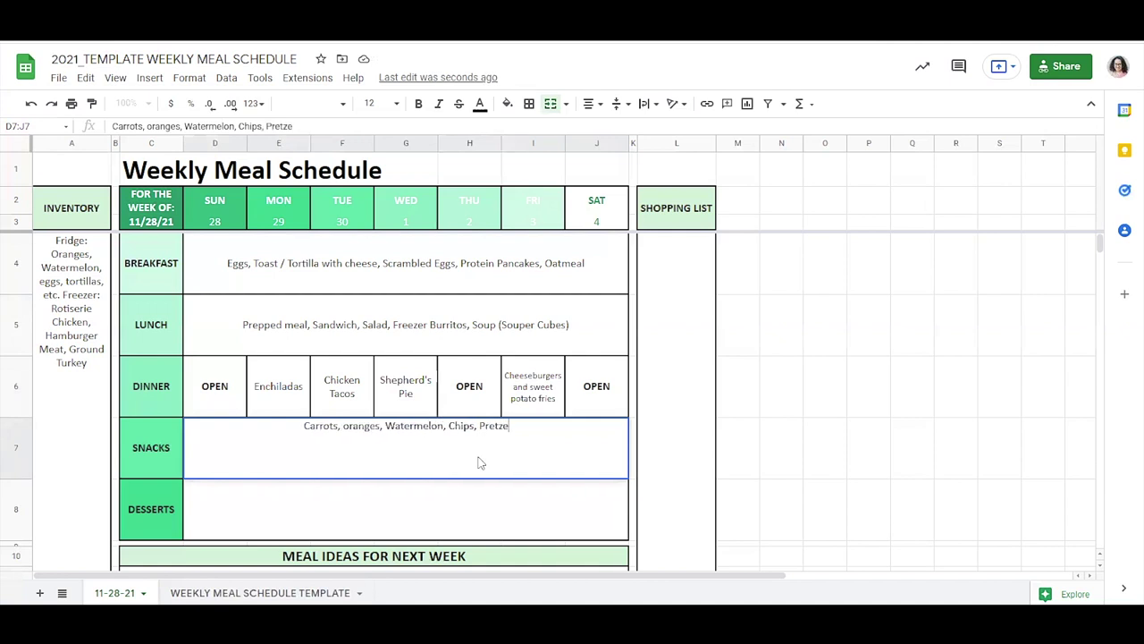
pyautogui.press('BackSpace')
pyautogui.press('BackSpace')
pyautogui.press('BackSpace')
pyautogui.press('BackSpace')
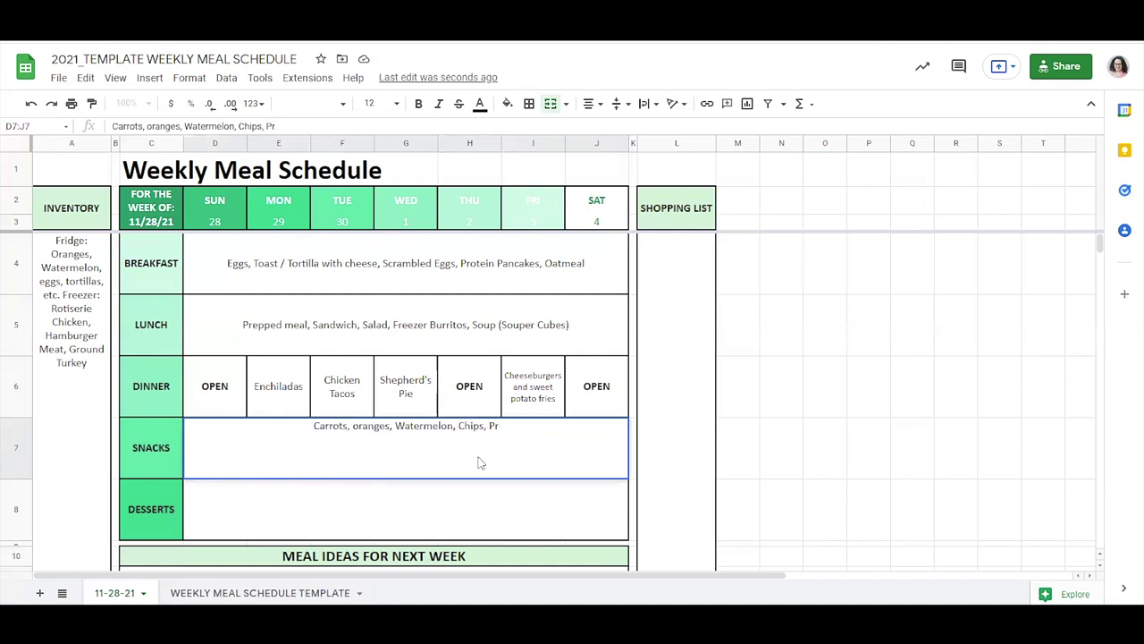
pyautogui.write('eanut butter pre')
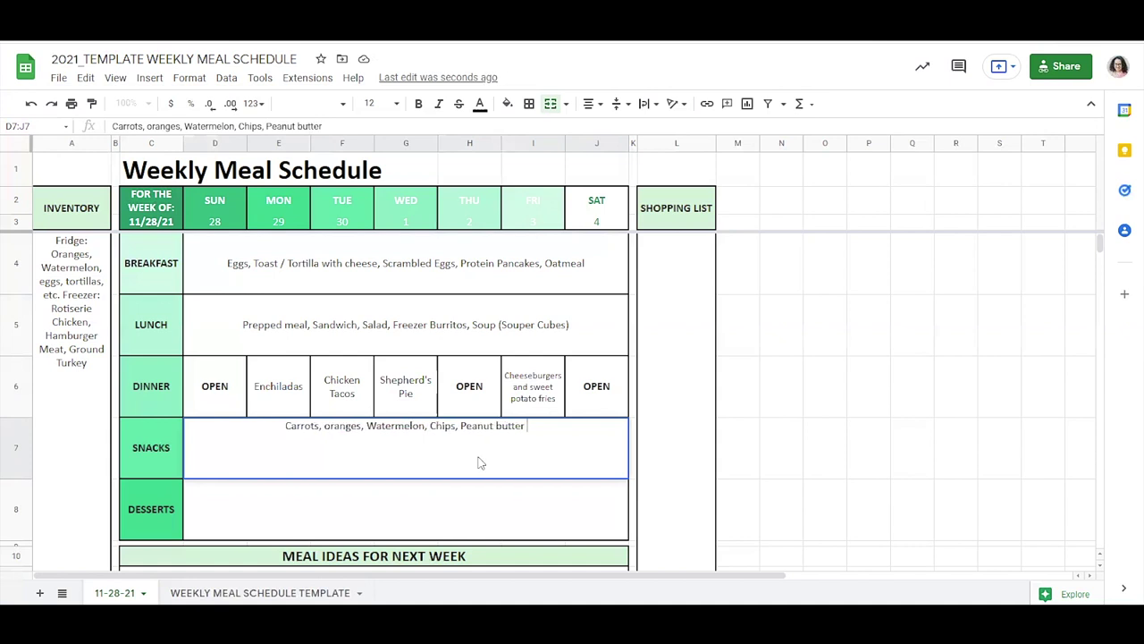
pyautogui.write('tzels')
pyautogui.press('Return')
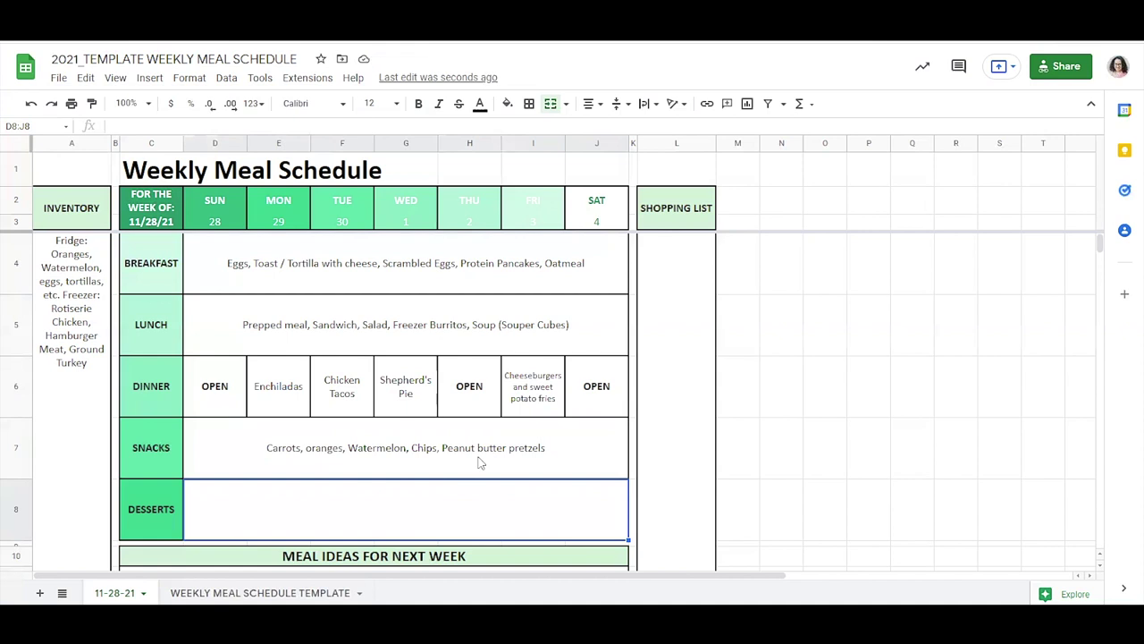
pyautogui.click(291, 456)
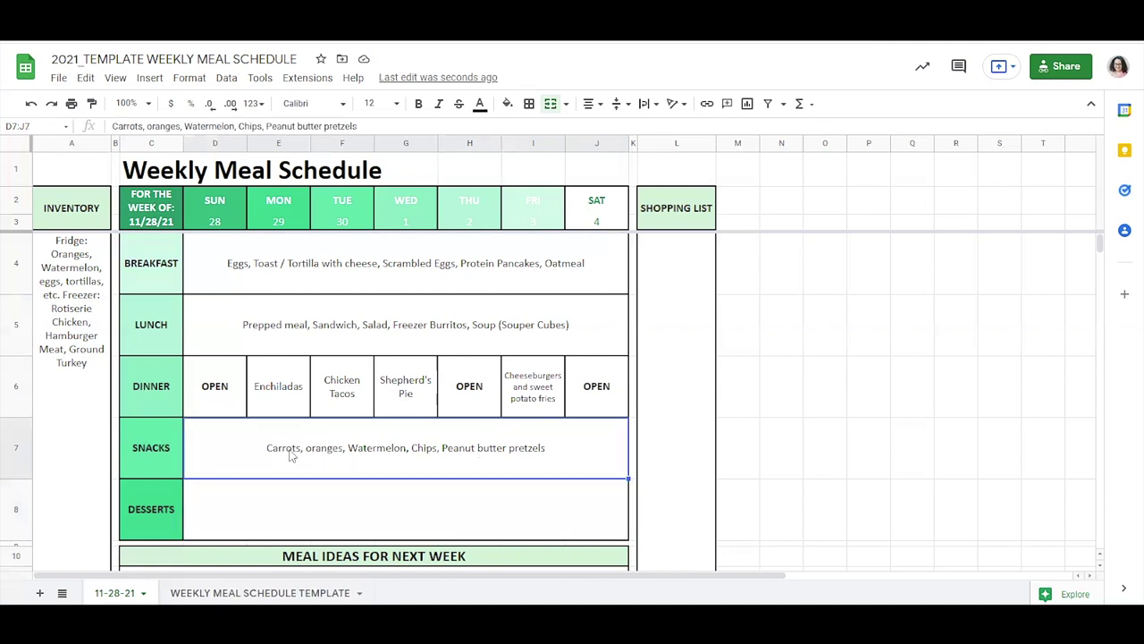
# - Enter 'Jello, Muffins' in the Desserts row
pyautogui.click(301, 515)
pyautogui.write('Jello, ')
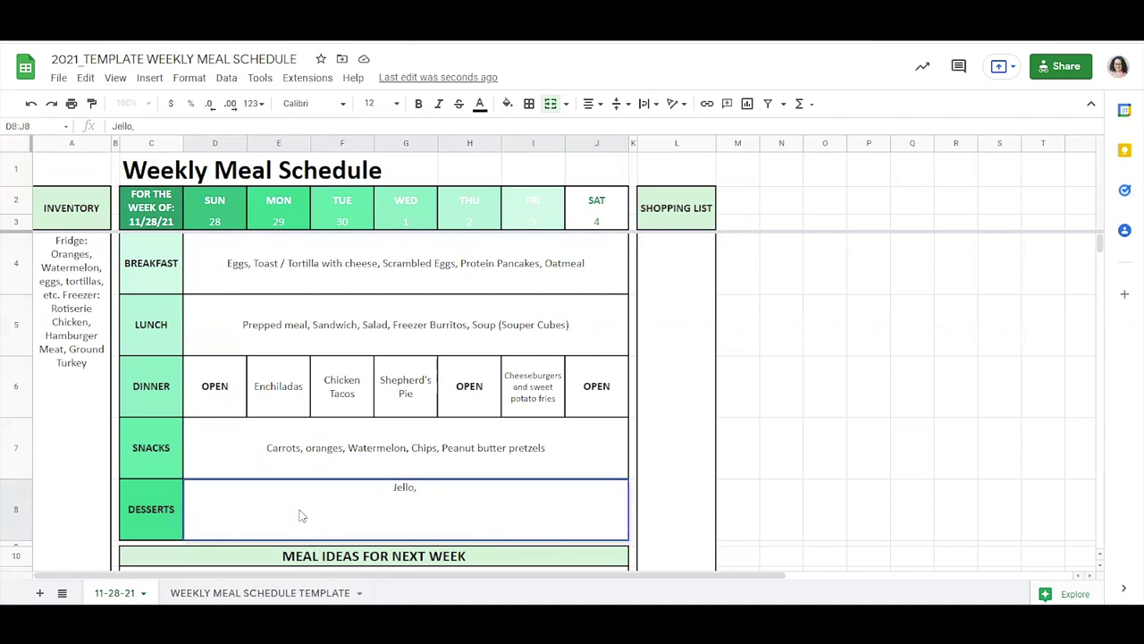
pyautogui.write('Muffins,')
pyautogui.press('Return')
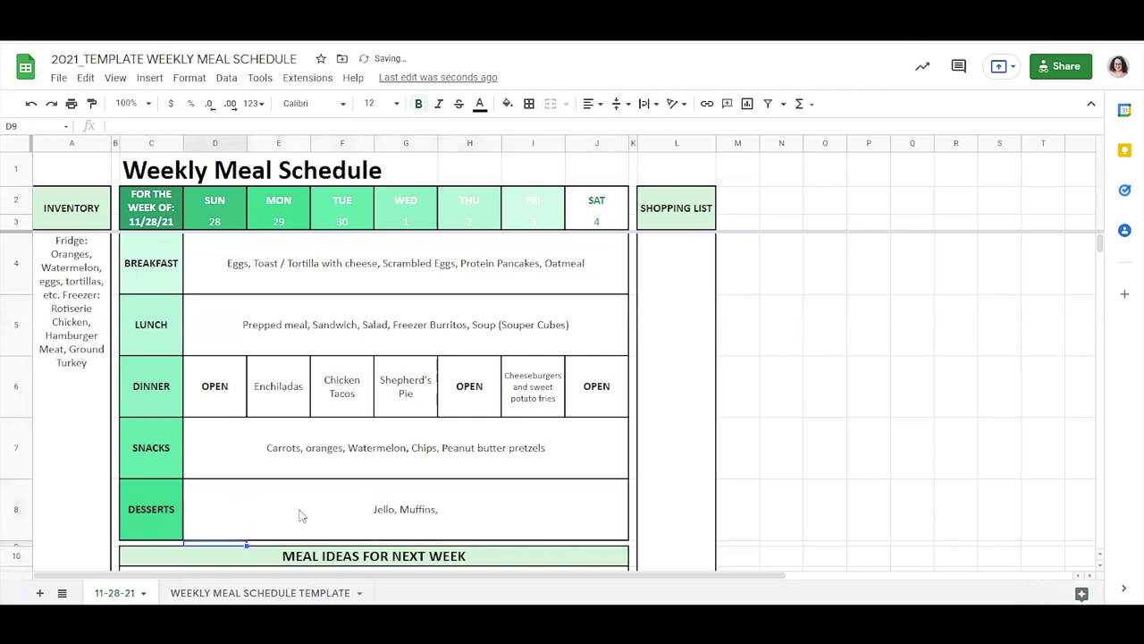
pyautogui.click(681, 338)
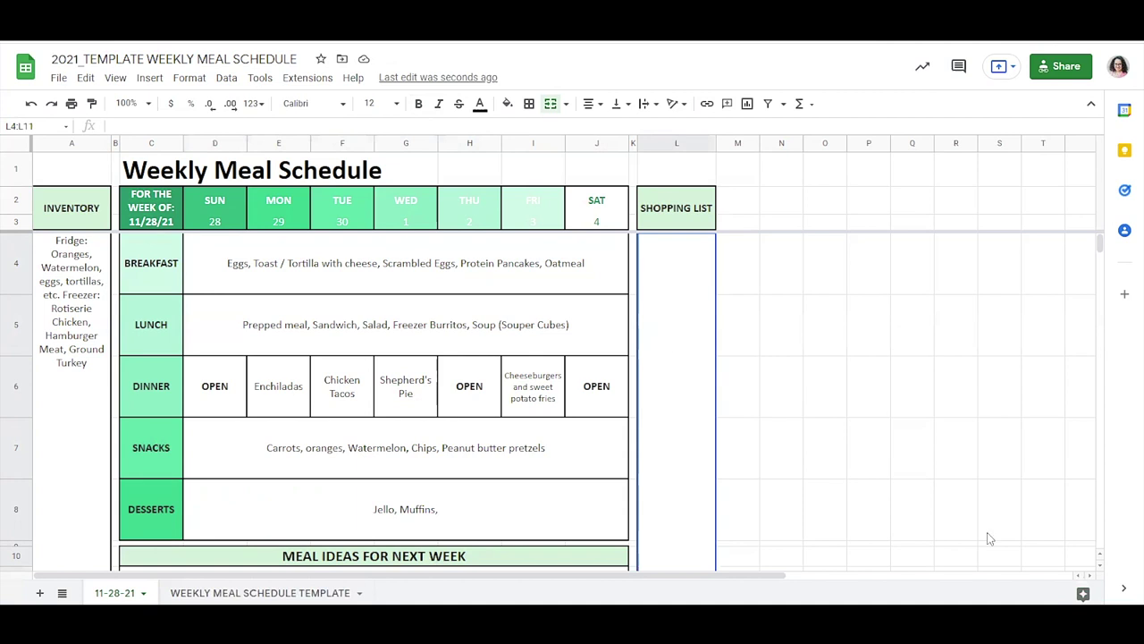
pyautogui.scroll(-2, 1100, 563)
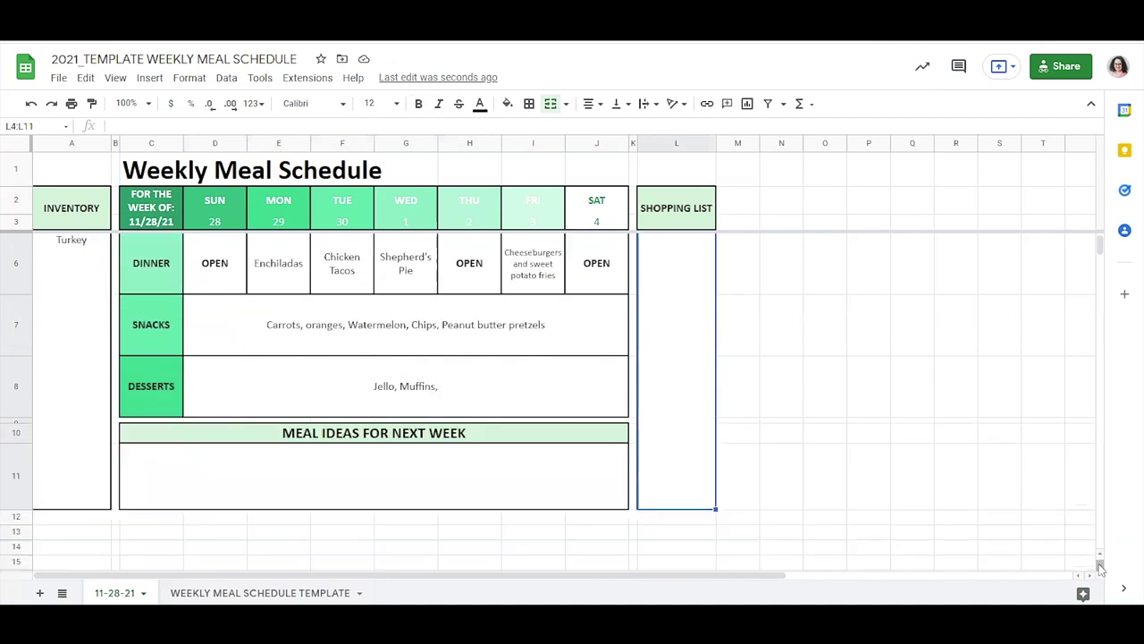
pyautogui.click(438, 482)
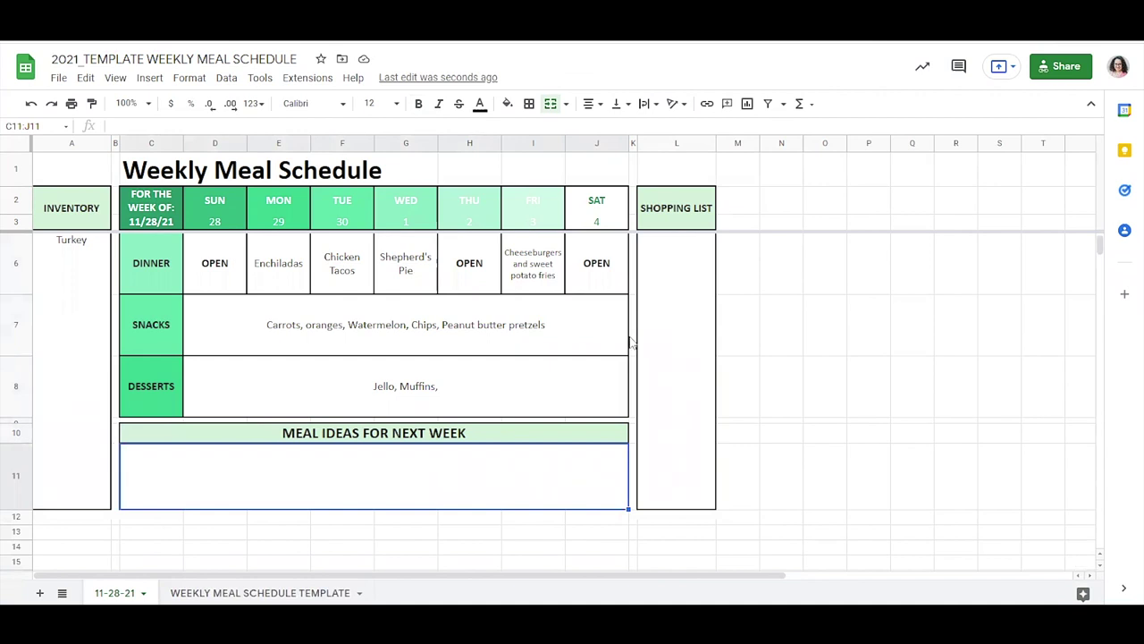
pyautogui.click(702, 290)
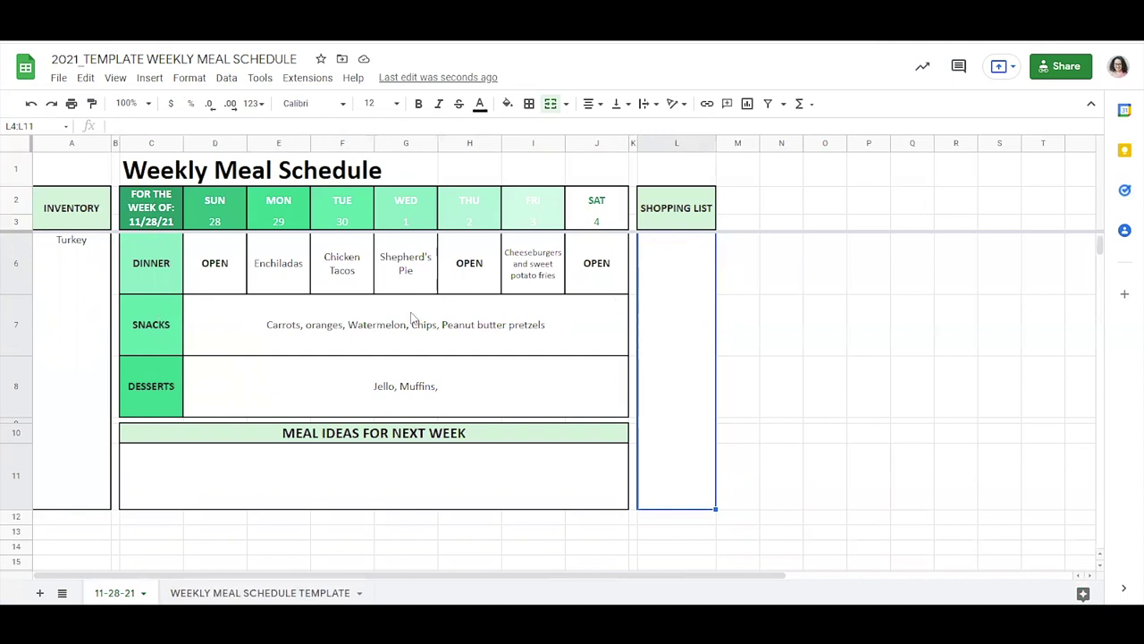
pyautogui.click(405, 474)
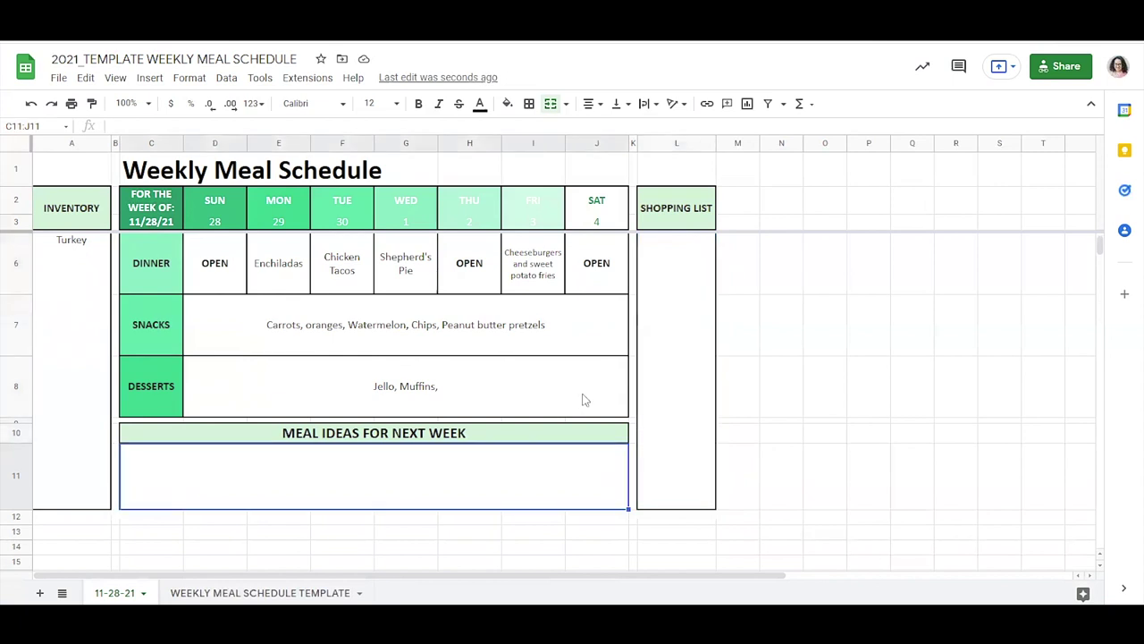
pyautogui.click(547, 277)
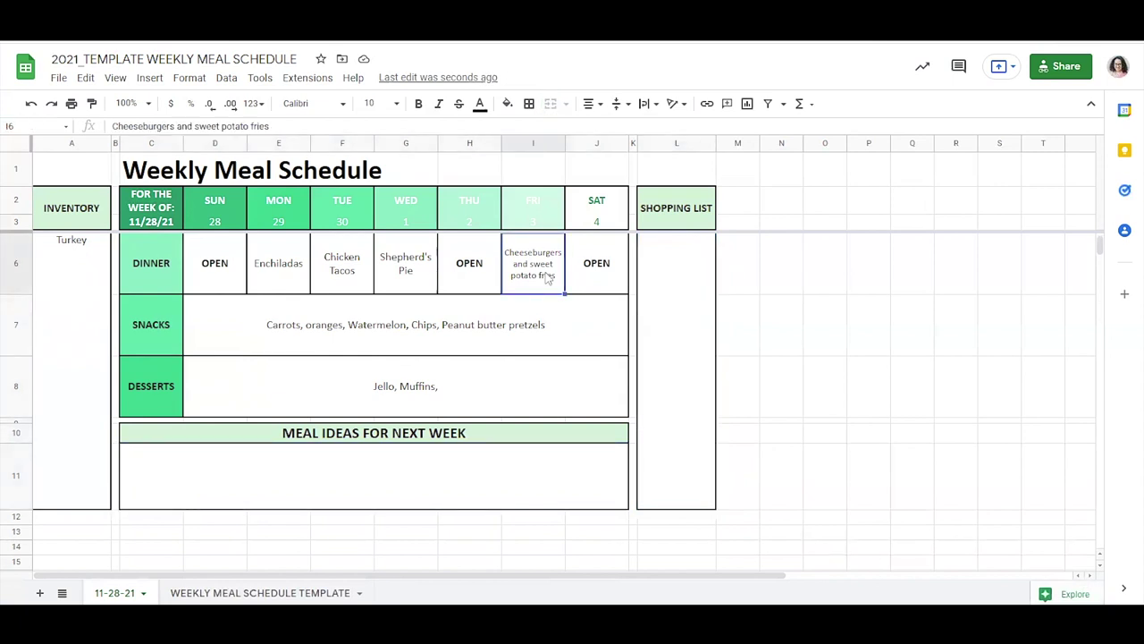
pyautogui.click(418, 272)
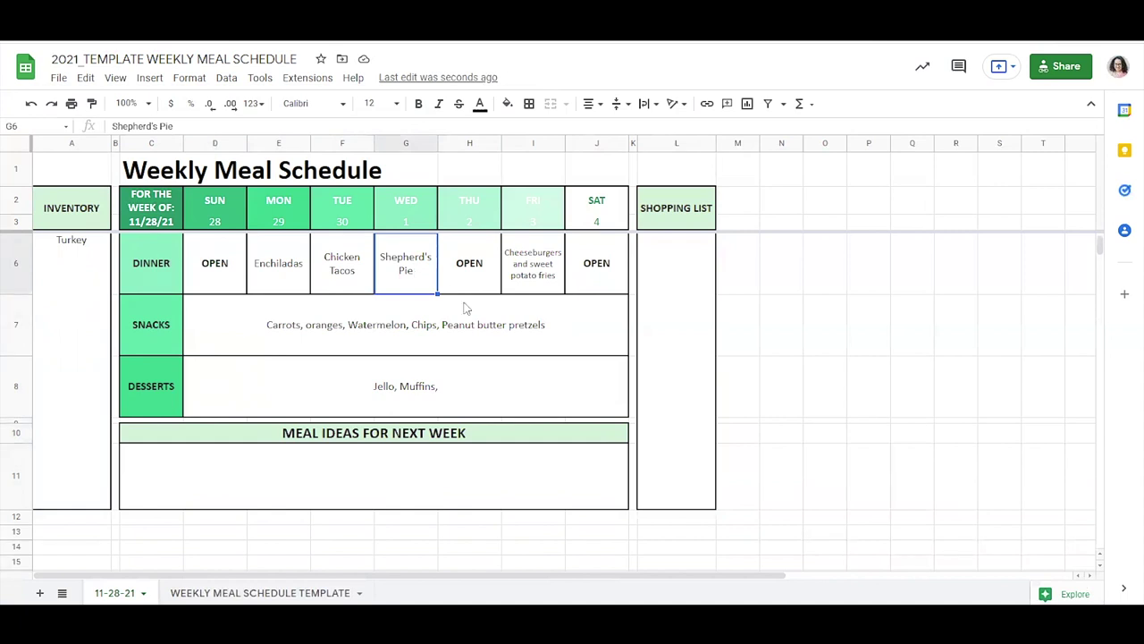
# - Type Shepherd's pie into the merged Meal Ideas cell C11:J11
pyautogui.click(445, 487)
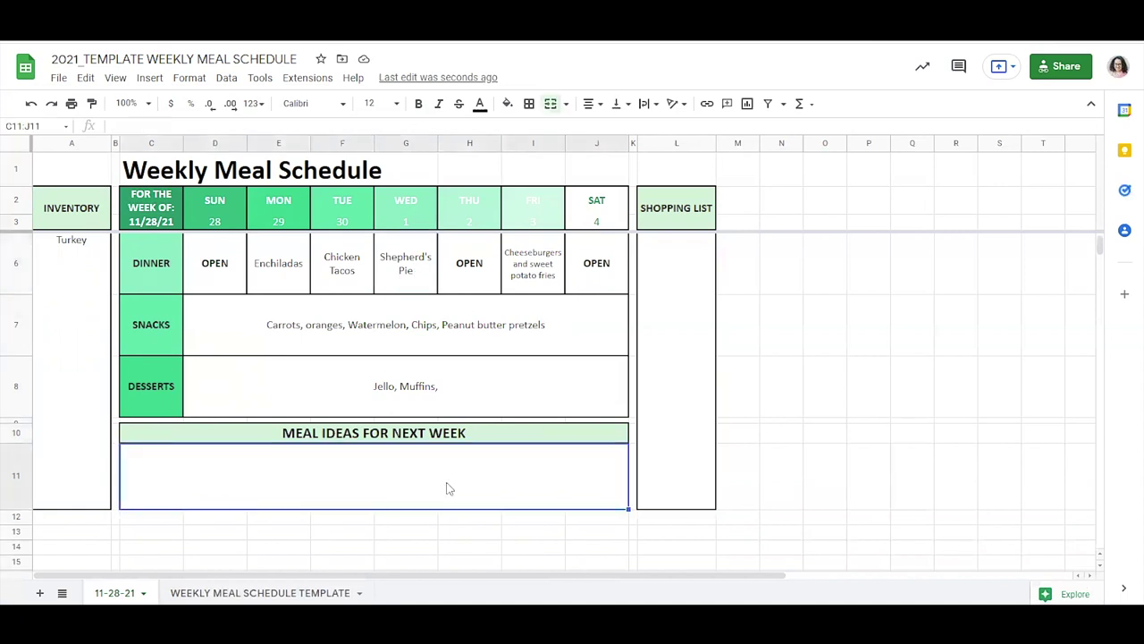
pyautogui.write("Shepher'd")
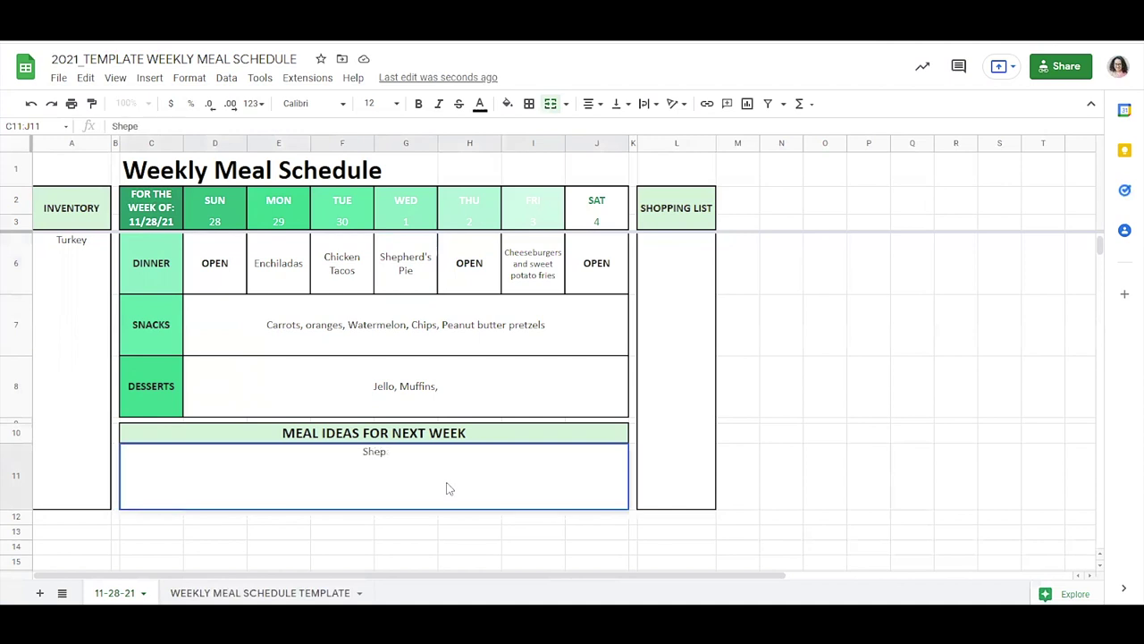
pyautogui.press('BackSpace')
pyautogui.press('BackSpace')
pyautogui.write("d's ")
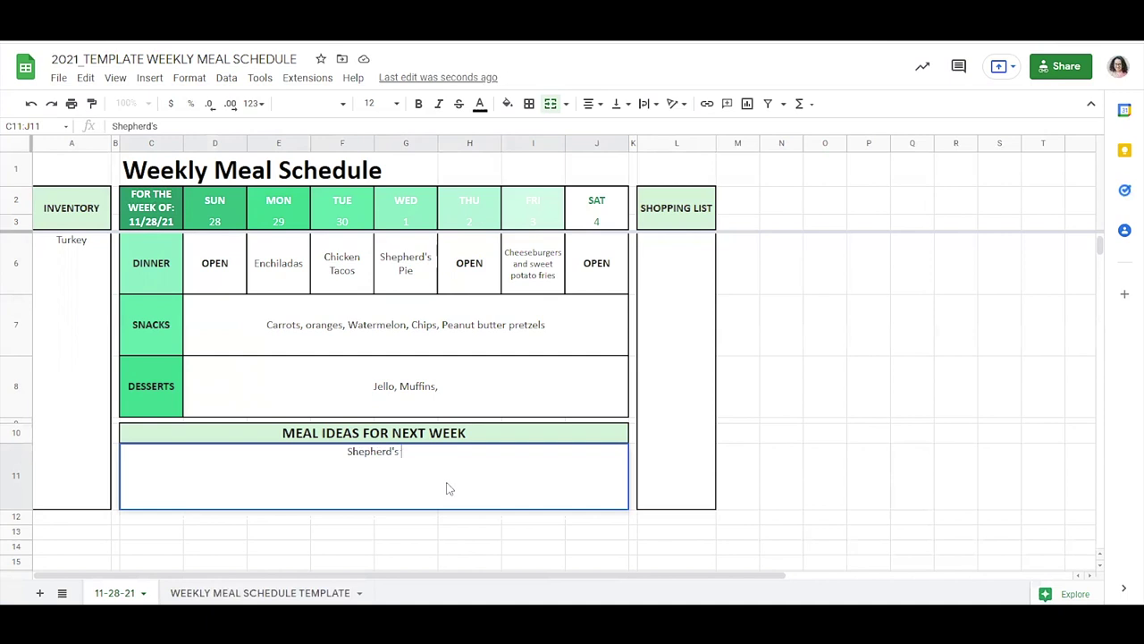
pyautogui.write('pie')
pyautogui.press('Return')
pyautogui.click(449, 488)
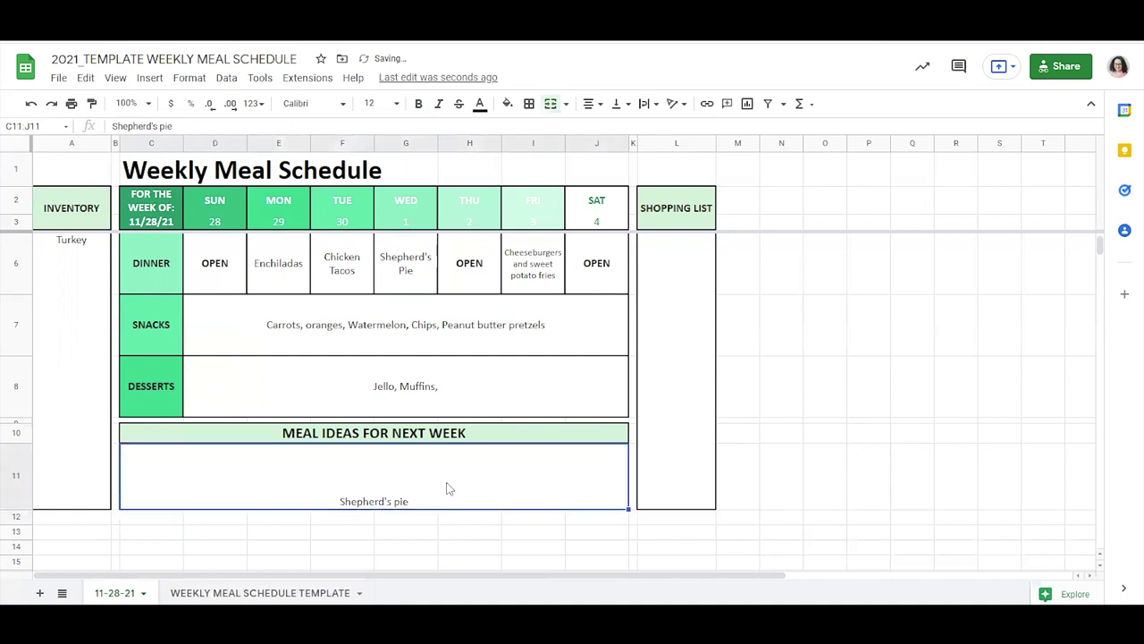
pyautogui.scroll(3, 449, 488)
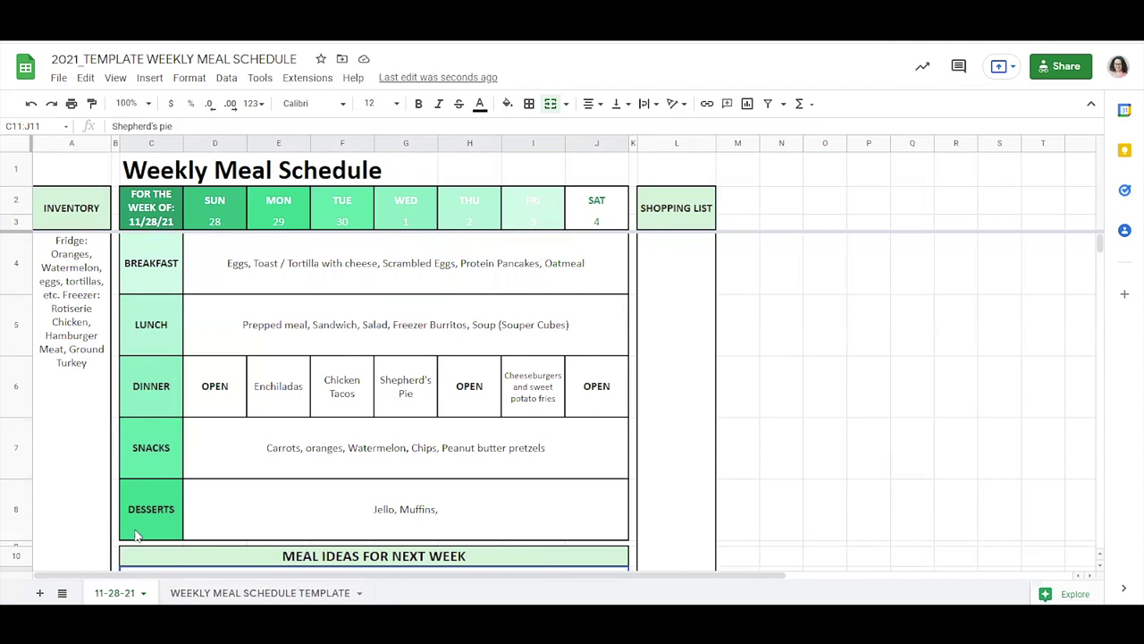
# - Duplicate the 11-28-21 sheet and move the copy ahead of it
pyautogui.click(140, 595)
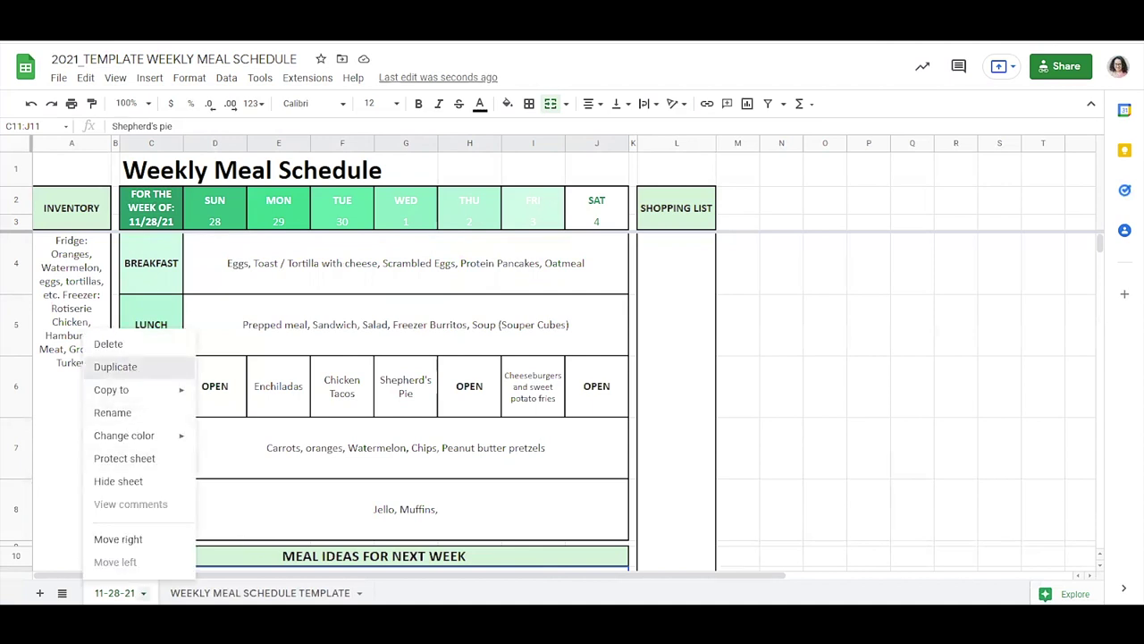
pyautogui.click(115, 366)
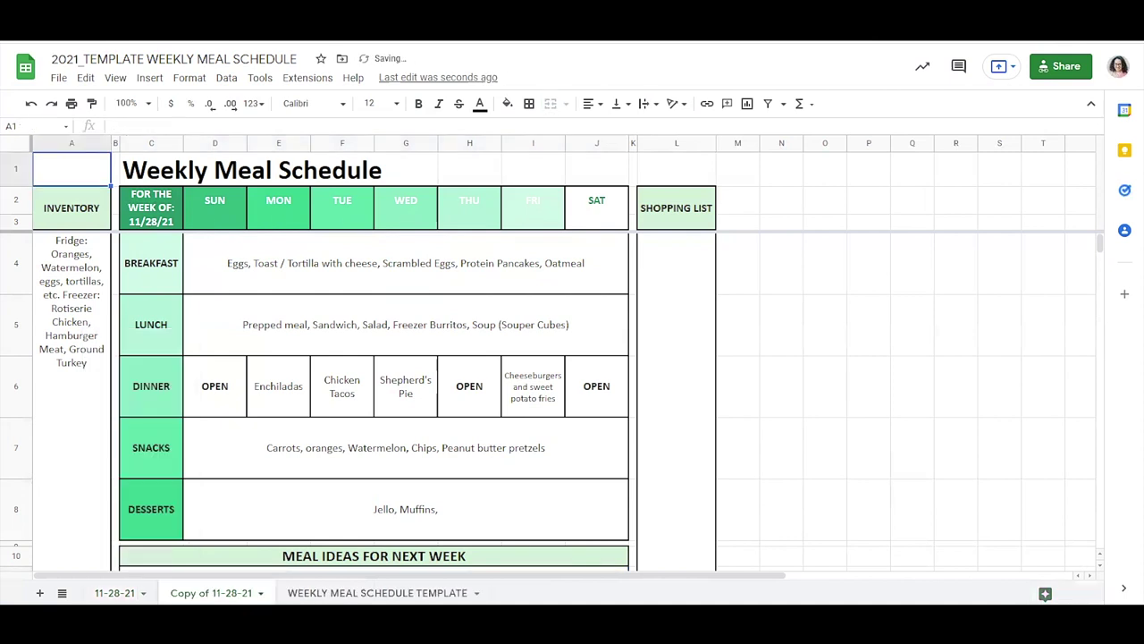
pyautogui.moveTo(211, 602); pyautogui.dragTo(134, 597)
# - Rename the copied sheet to 12-05-21
pyautogui.click(183, 595)
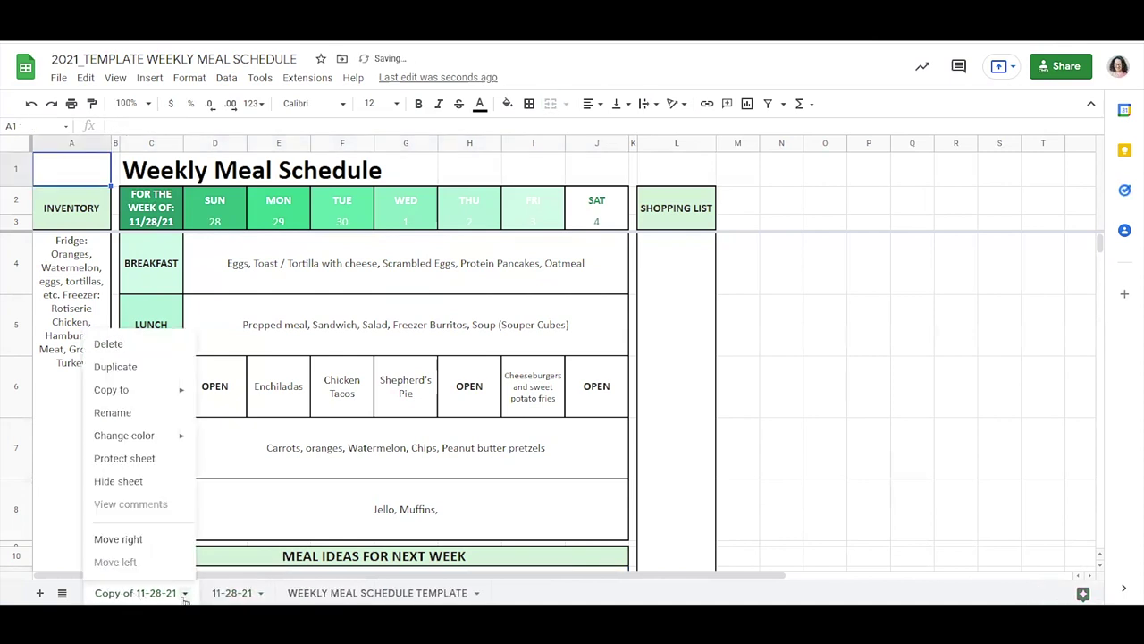
pyautogui.click(132, 416)
pyautogui.write('12-')
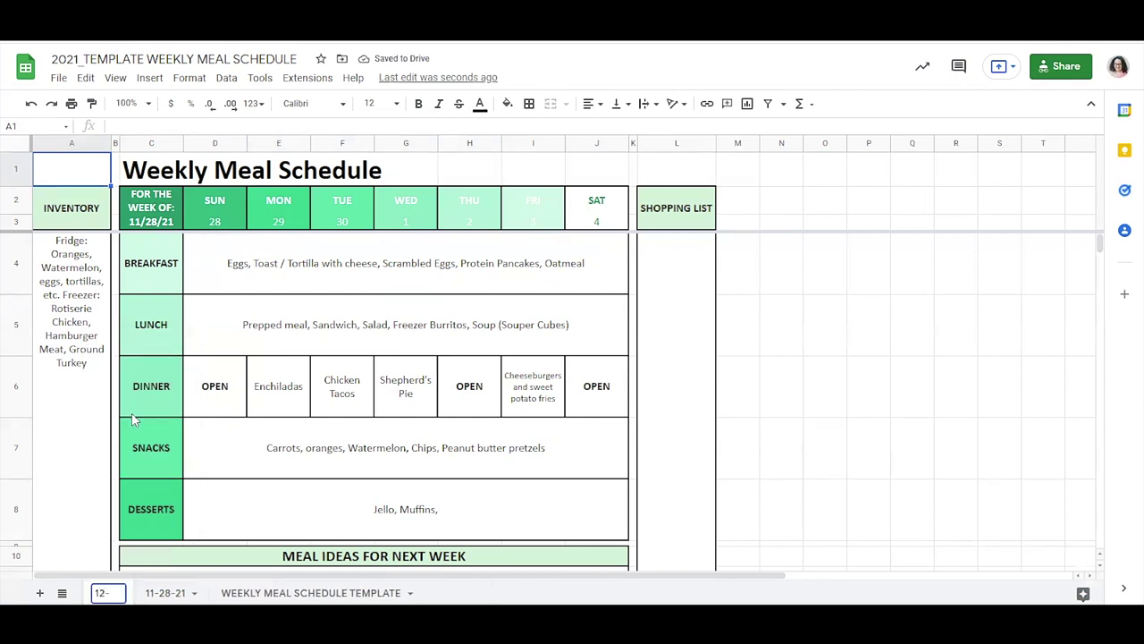
pyautogui.write('05-1')
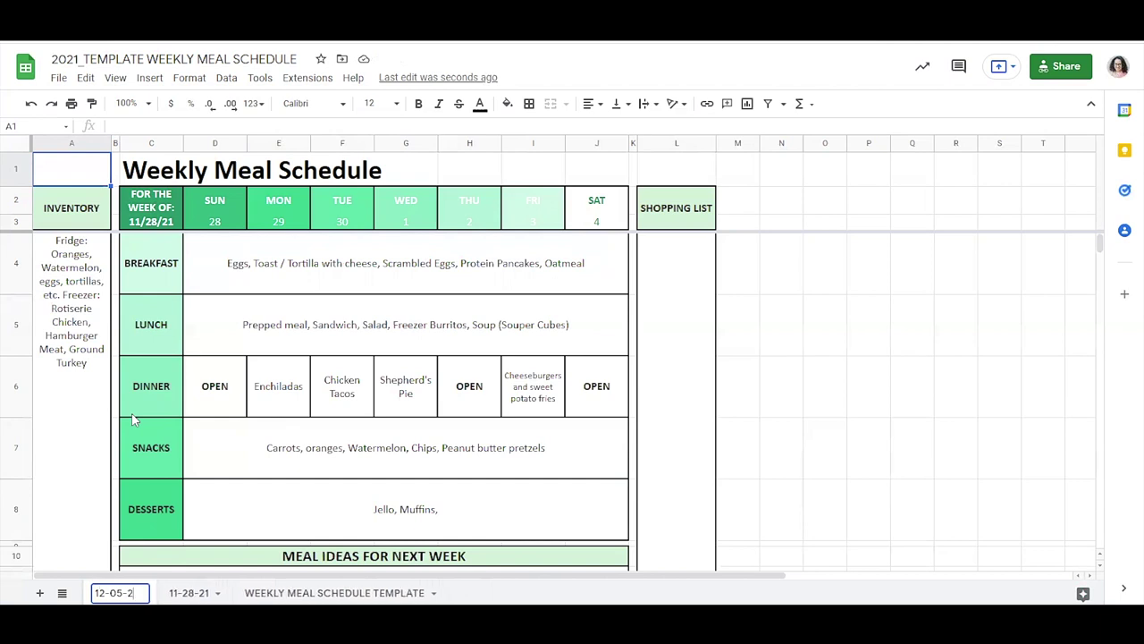
pyautogui.write('1')
pyautogui.press('Return')
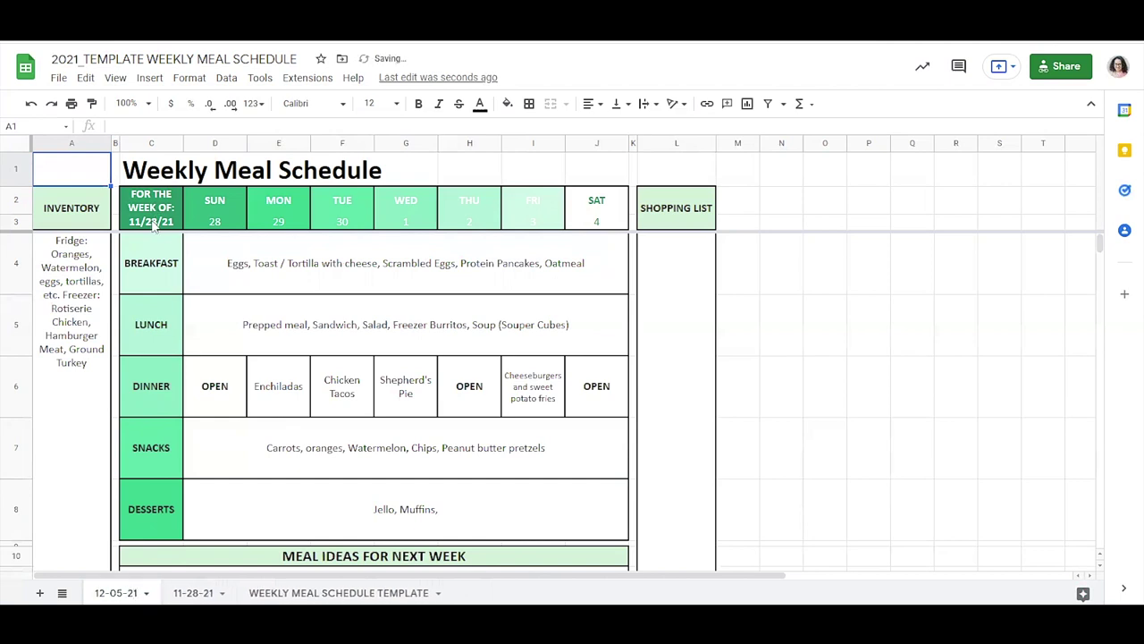
# - Set the week start date cell to 12/5
pyautogui.click(153, 225)
pyautogui.write('12/5')
pyautogui.press('Return')
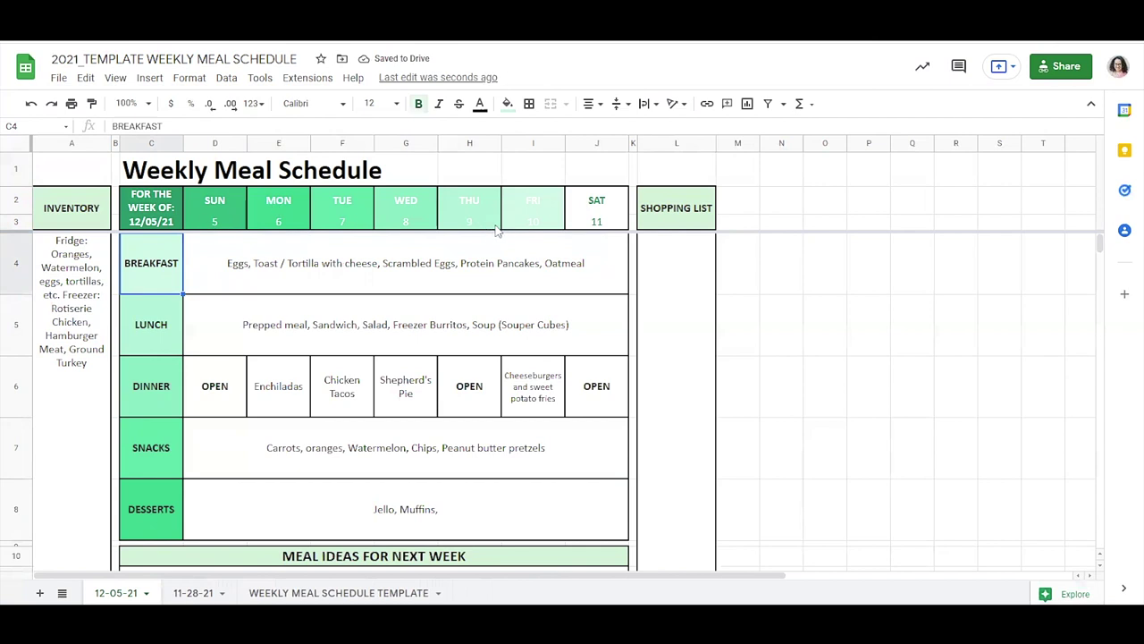
pyautogui.click(167, 210)
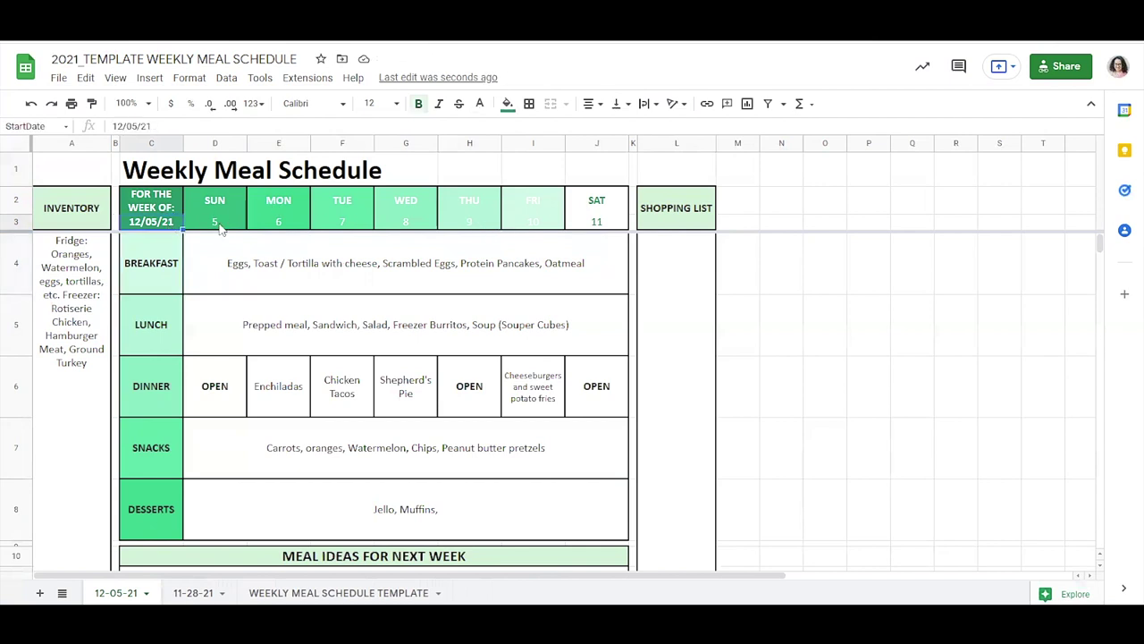
pyautogui.click(316, 266)
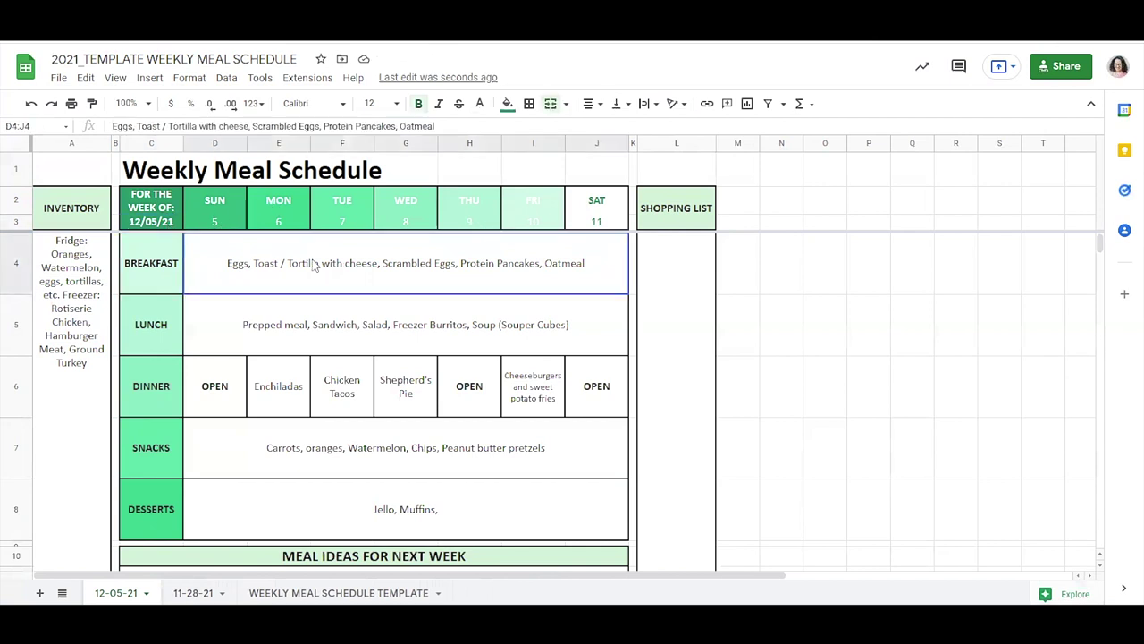
# - Clear the lunch entry and the Monday, Tuesday, Wednesday and Friday dinners
pyautogui.click(454, 335)
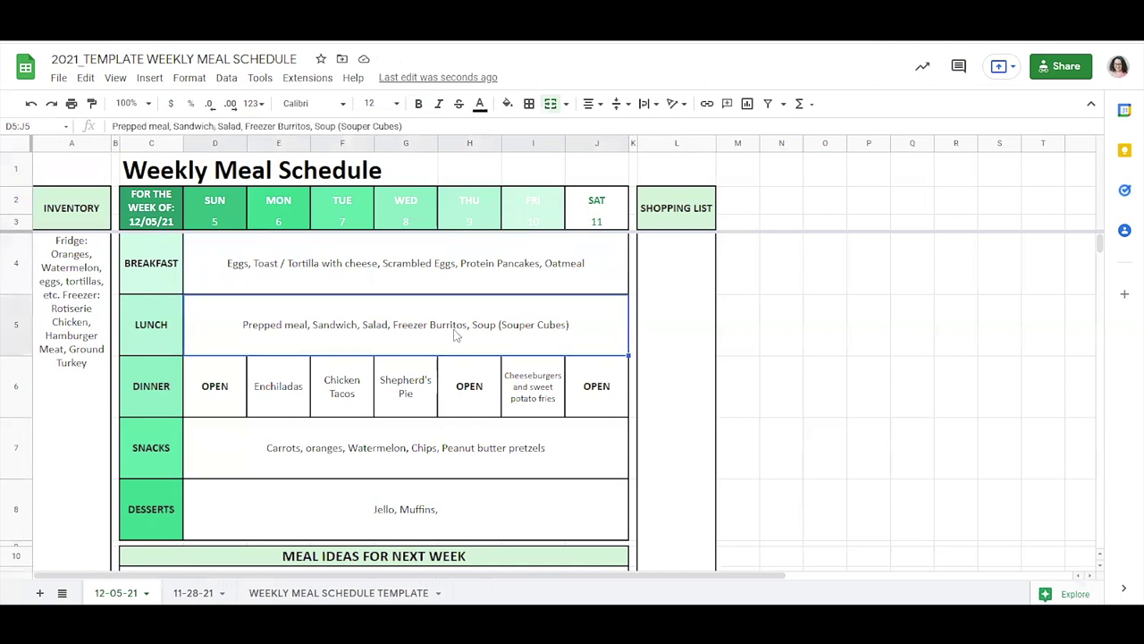
pyautogui.press('Delete')
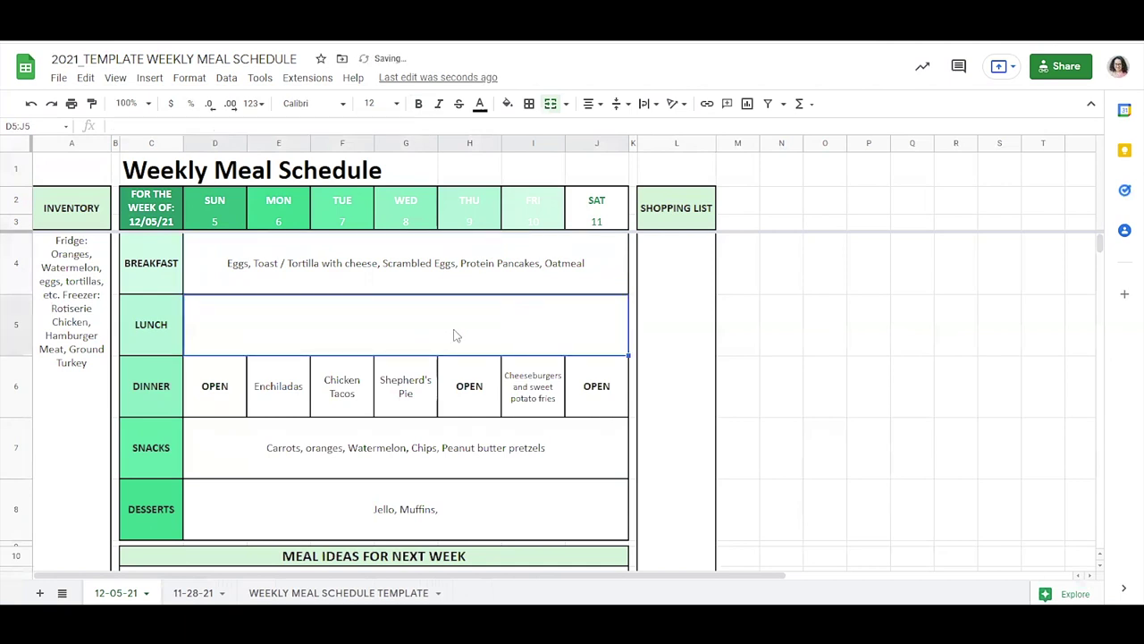
pyautogui.click(546, 400)
pyautogui.press('Delete')
pyautogui.moveTo(392, 396); pyautogui.dragTo(299, 396)
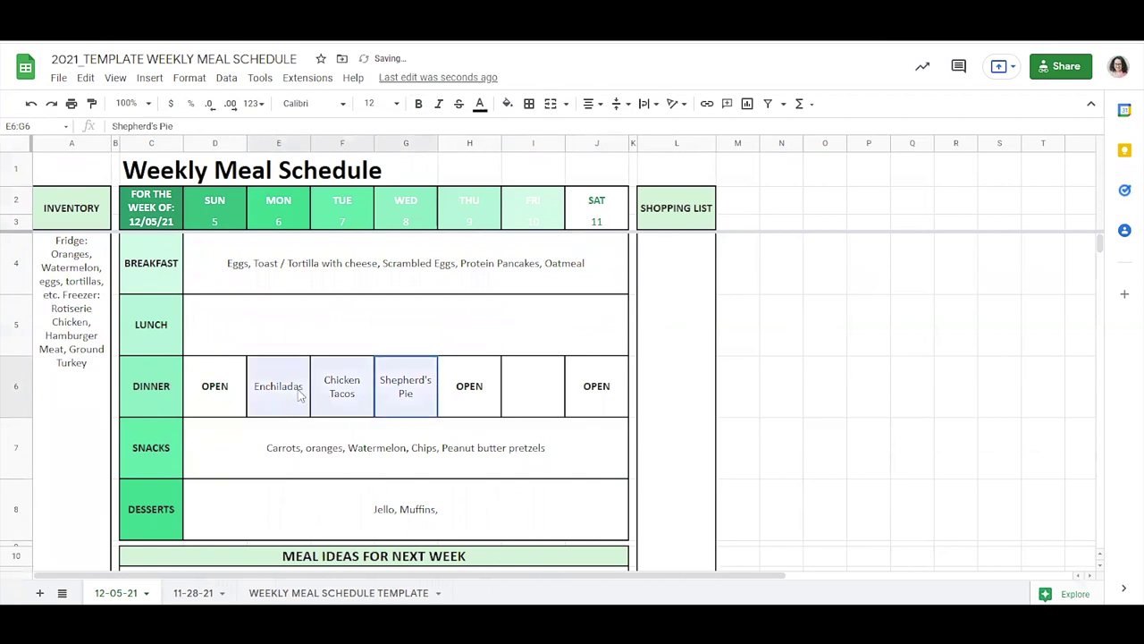
pyautogui.press('Delete')
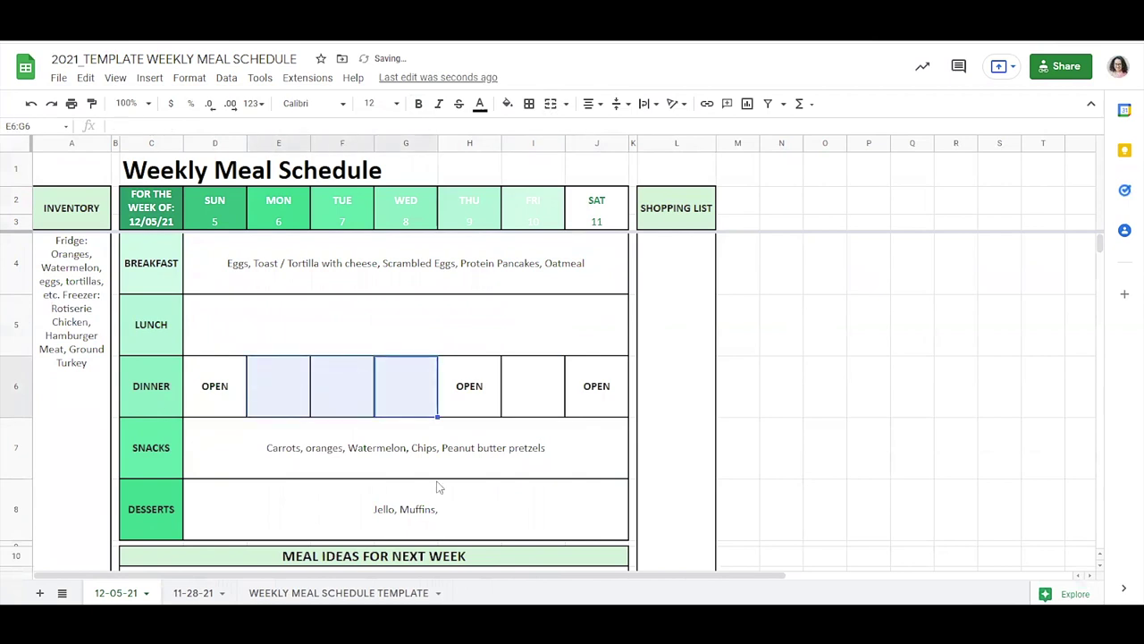
pyautogui.click(77, 318)
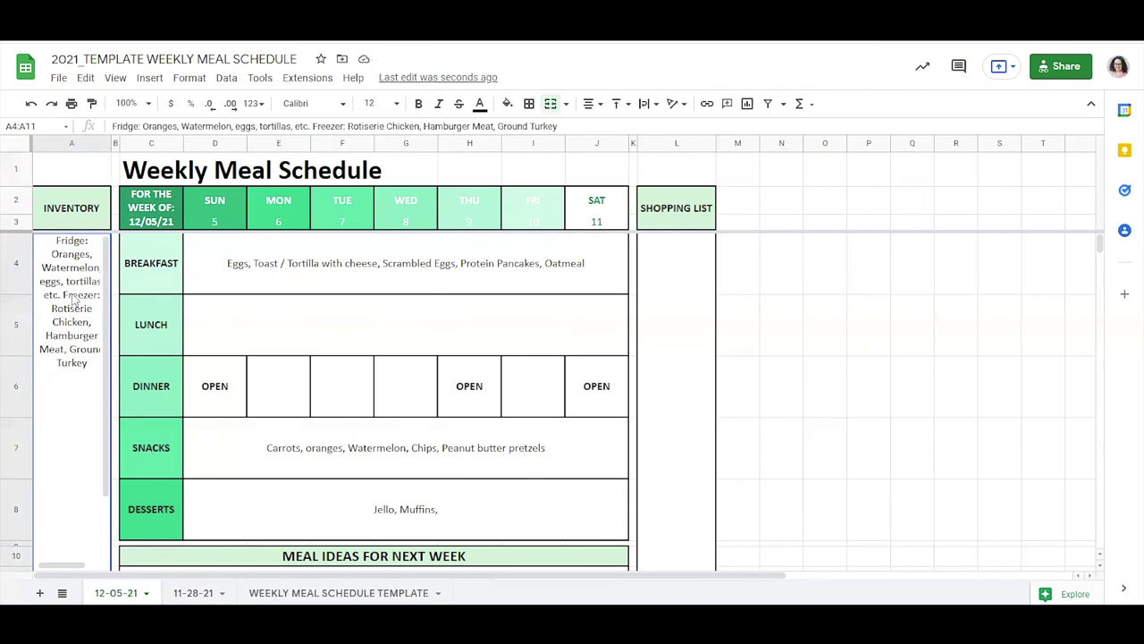
pyautogui.click(687, 284)
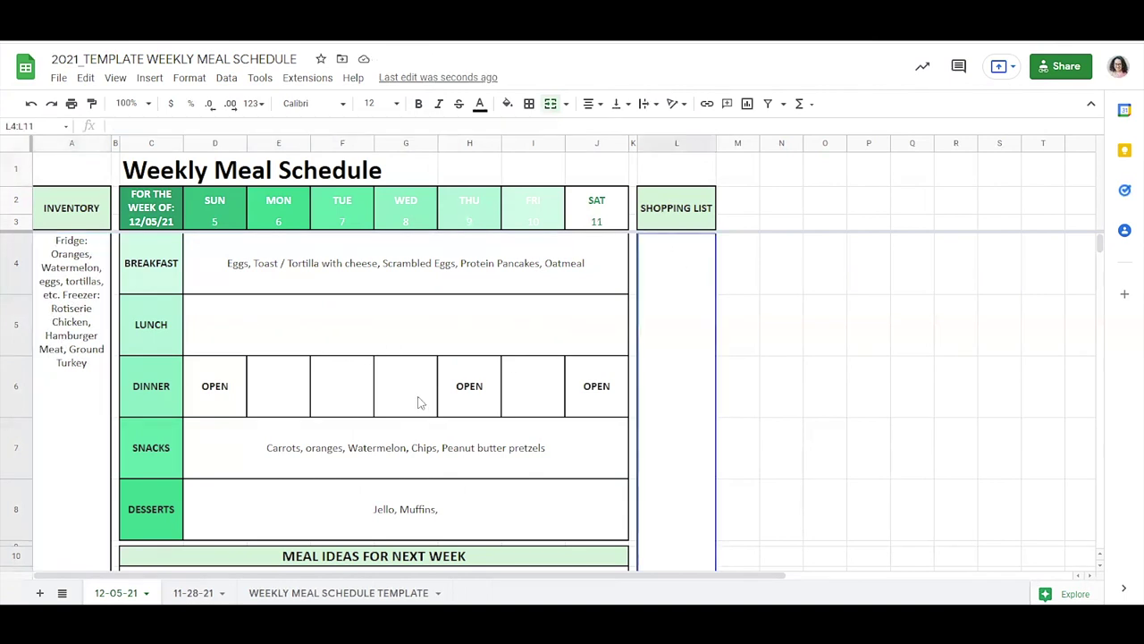